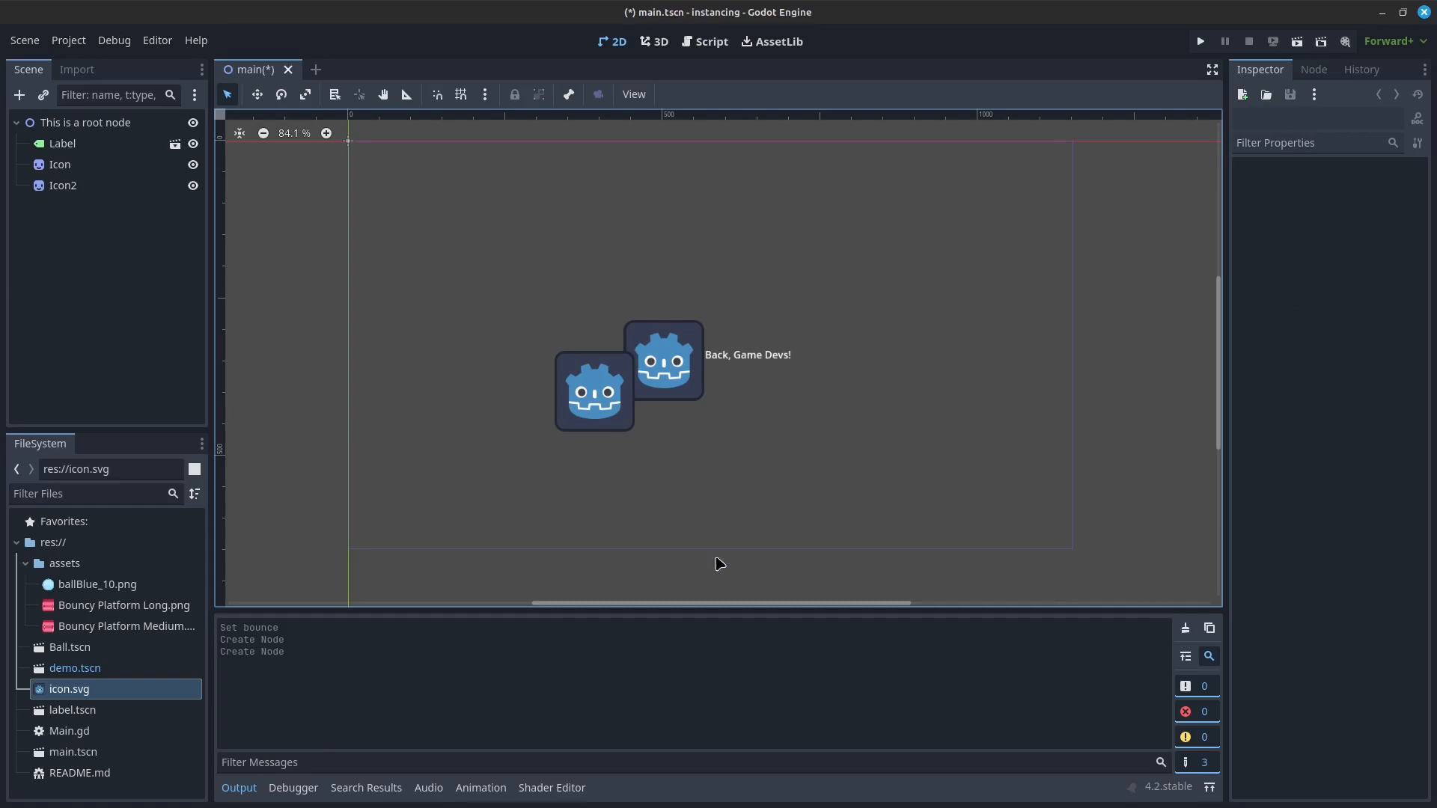
Step: Add another sprite from icon.svg to the main scene, to the left of the two existing icons
left_click_drag(75, 702, 480, 419)
Step: Examine the Main.gd script and the built-in class reference search, and return to the 2D view of the scene
left_click(714, 41)
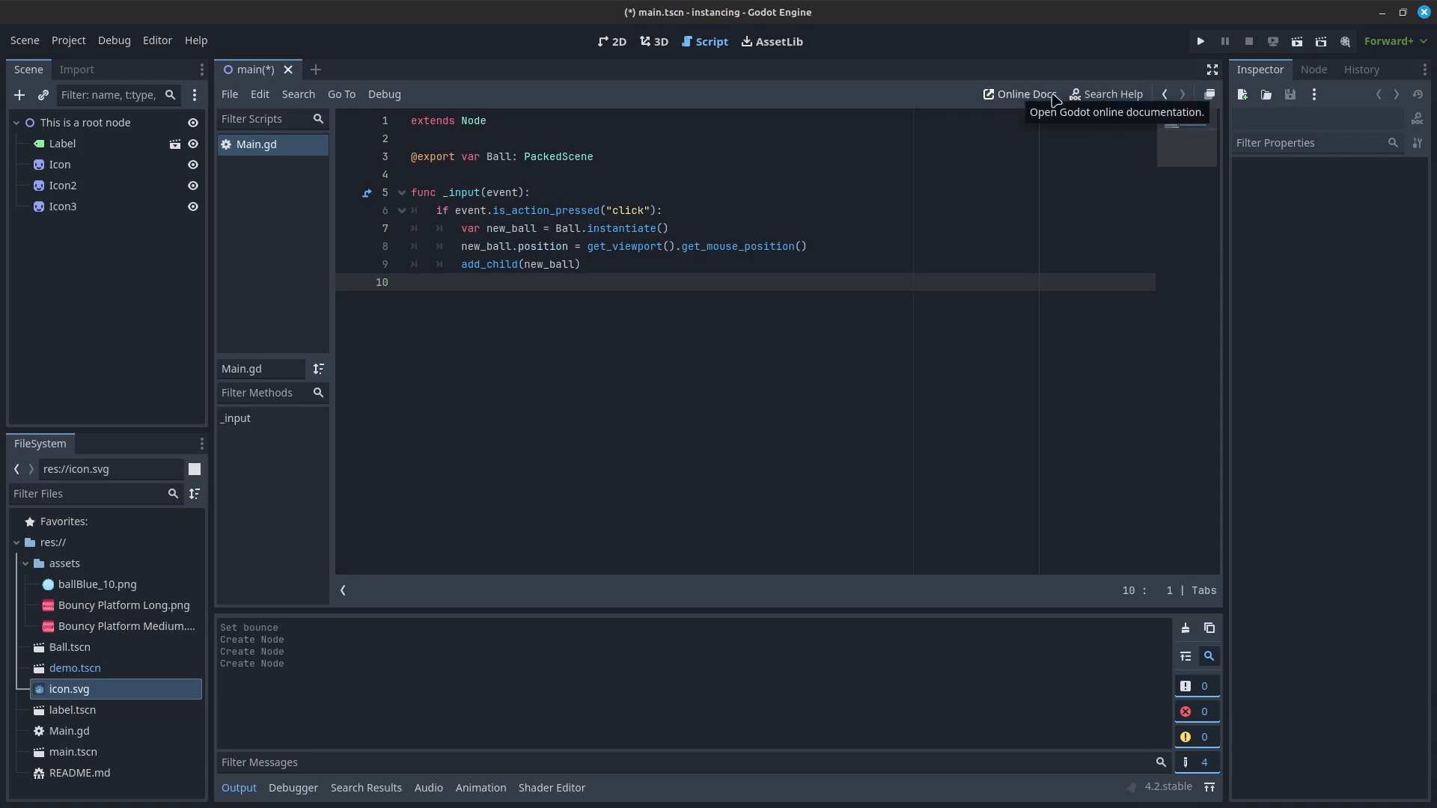
left_click(1101, 96)
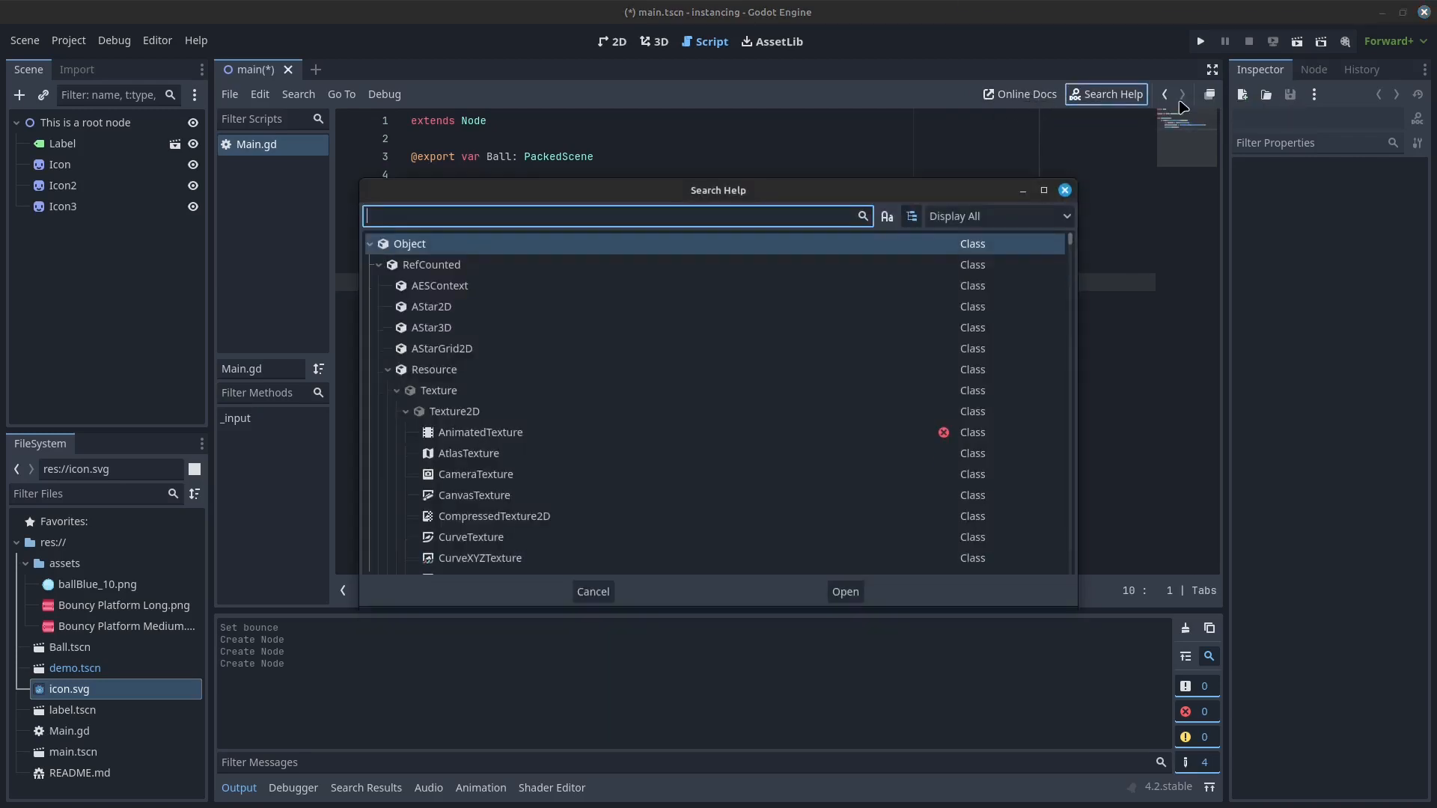
scroll(629, 351, "down", 5)
scroll(625, 351, "down", 5)
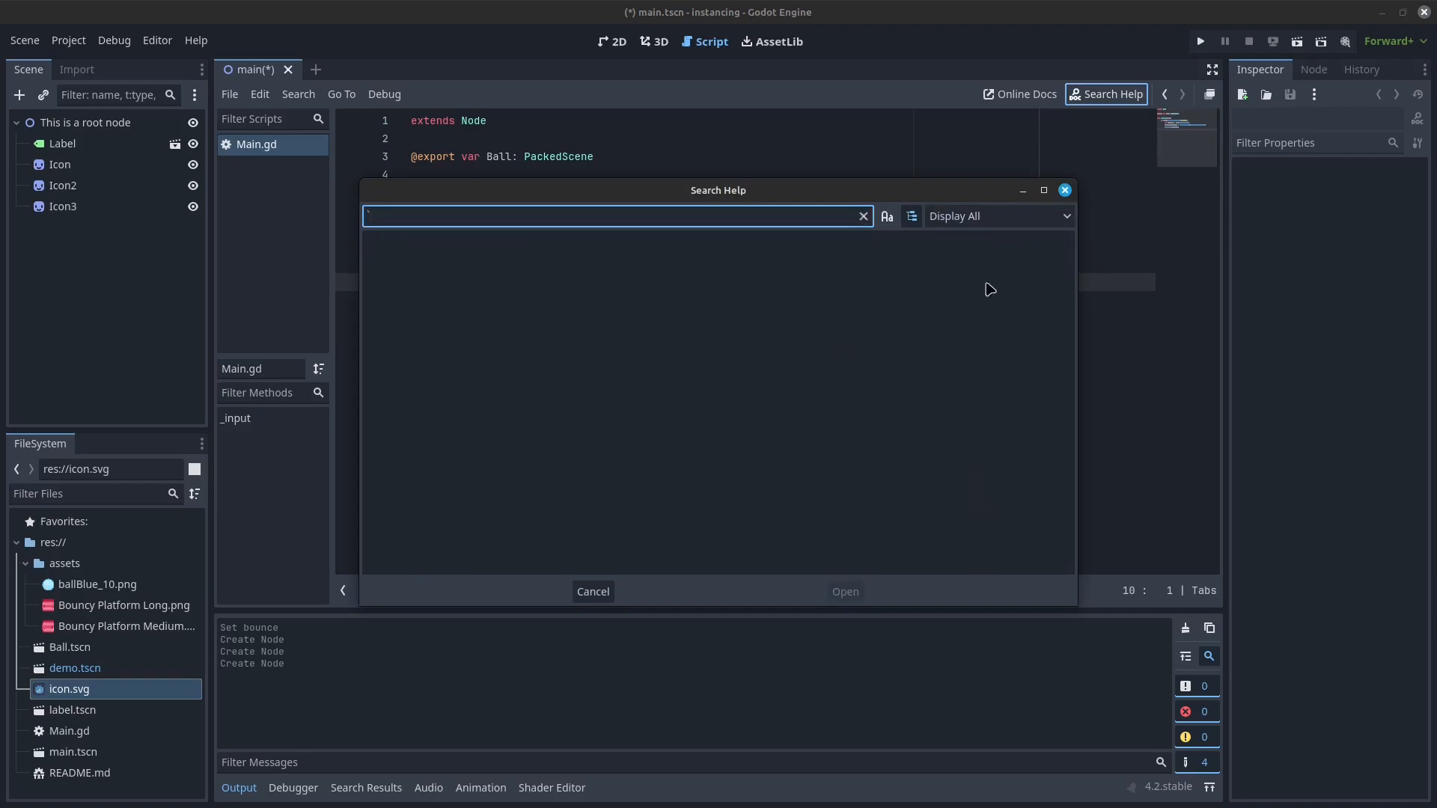
key("Escape")
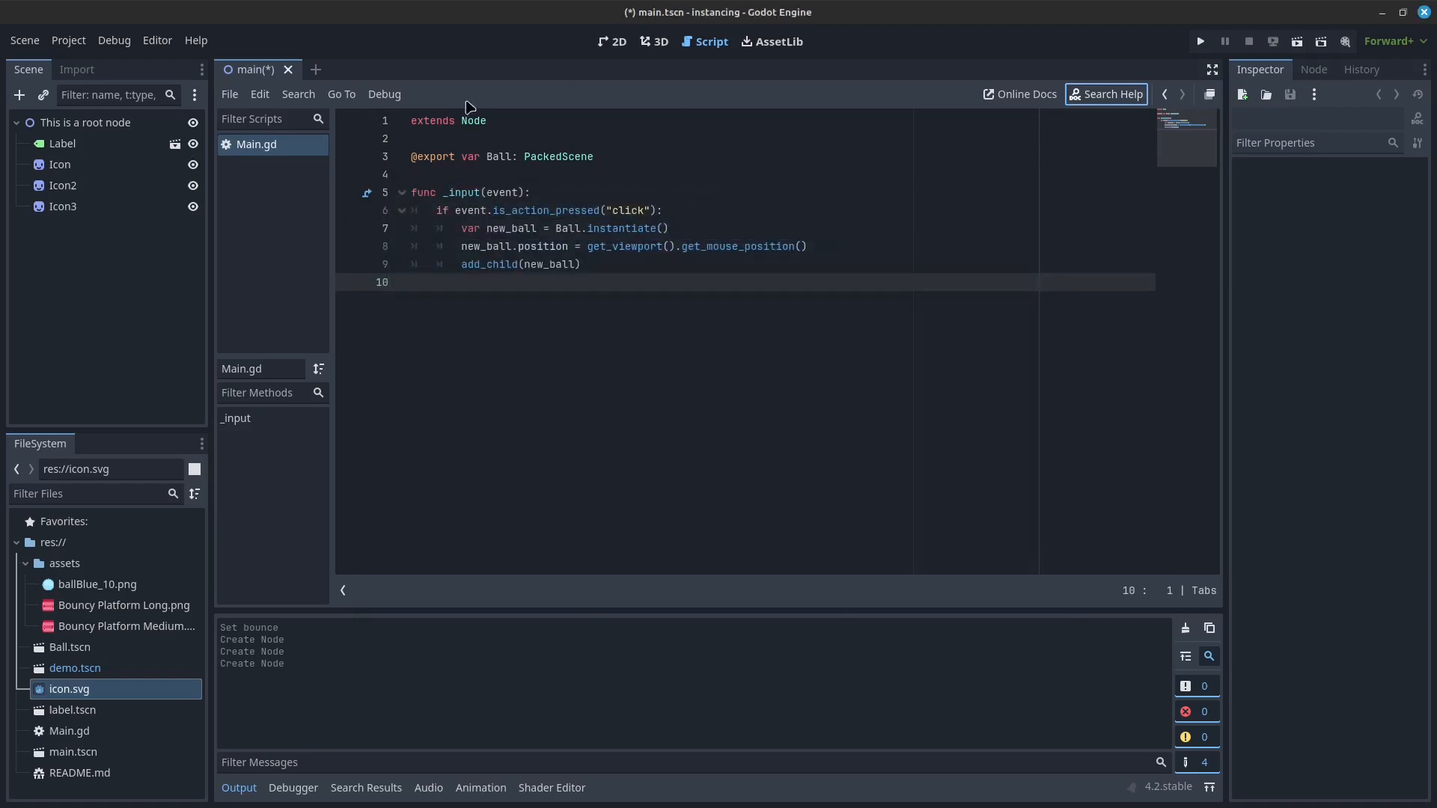
left_click(610, 42)
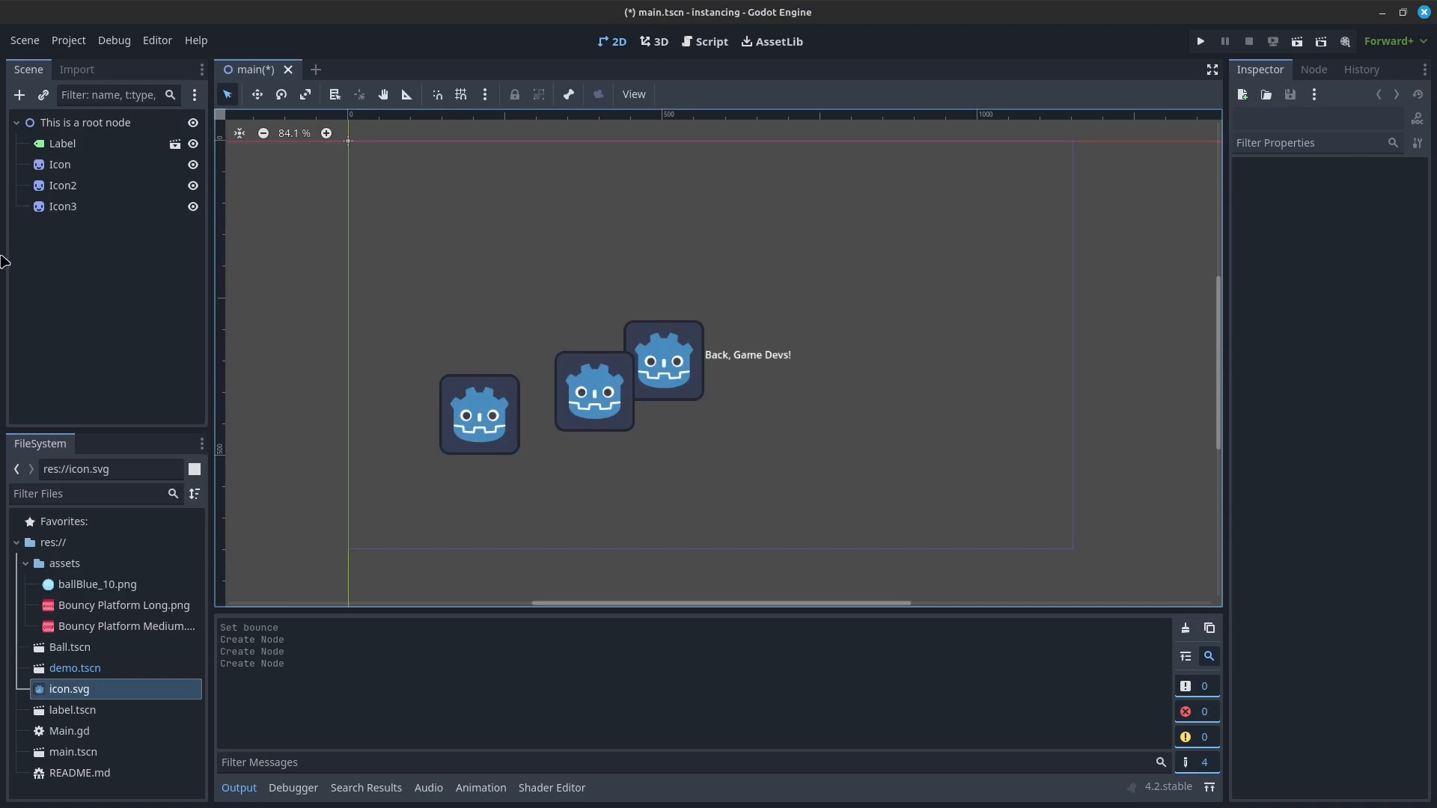
Step: Undo the creation of the three icon sprites in the main scene
key("ctrl+z")
key("ctrl+z")
key("ctrl+z")
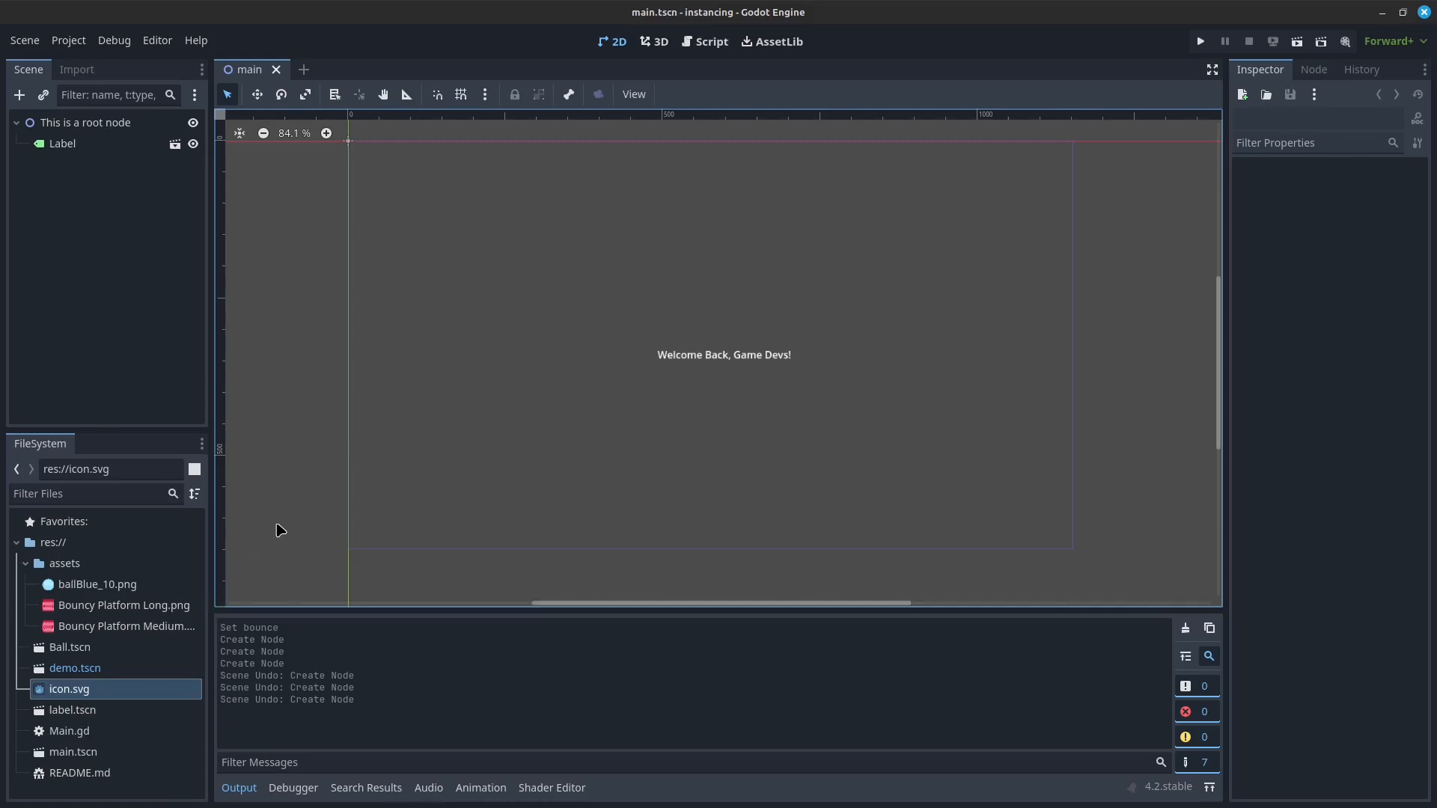
Step: Create a new scene with a RigidBody2D as its root node
left_click(302, 69)
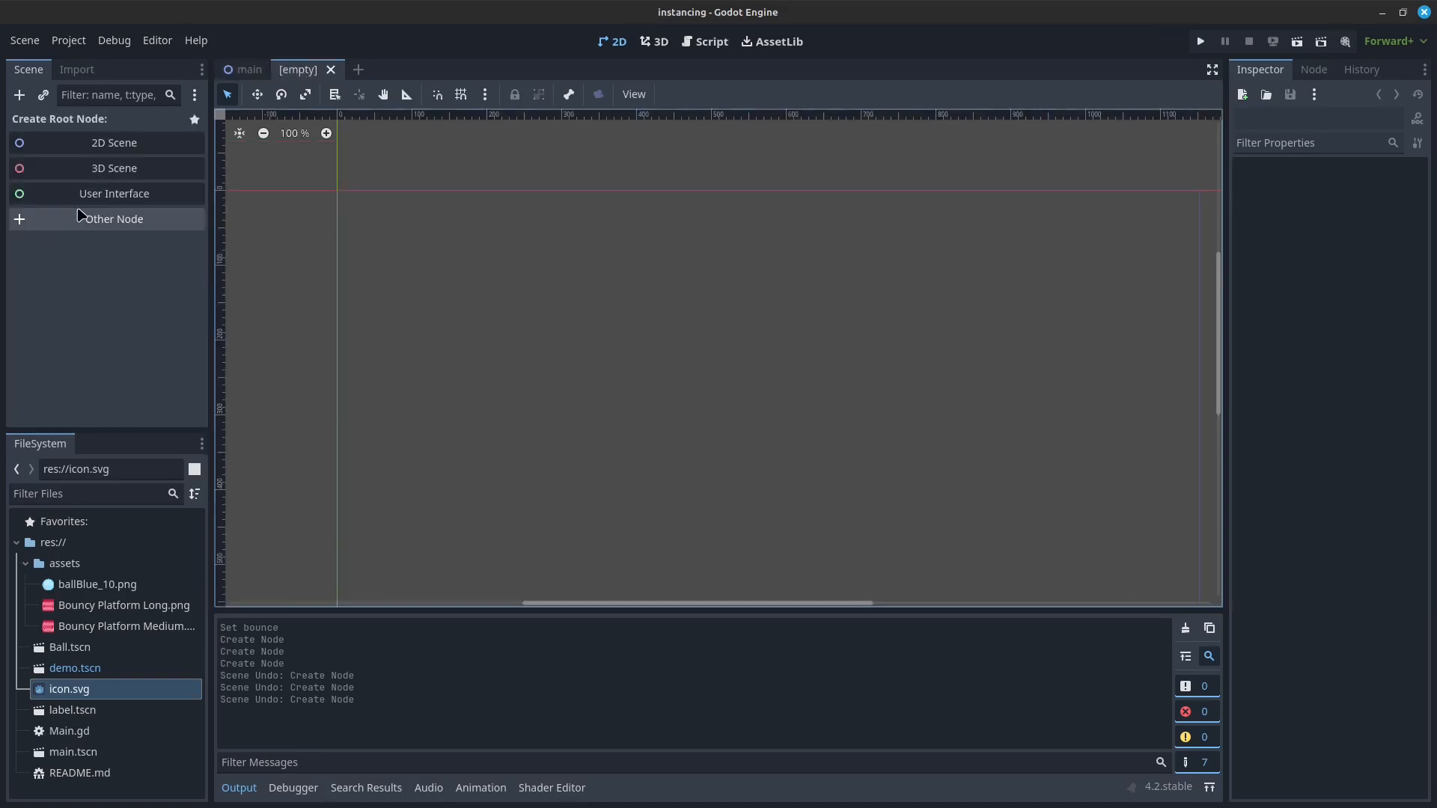
key("Return")
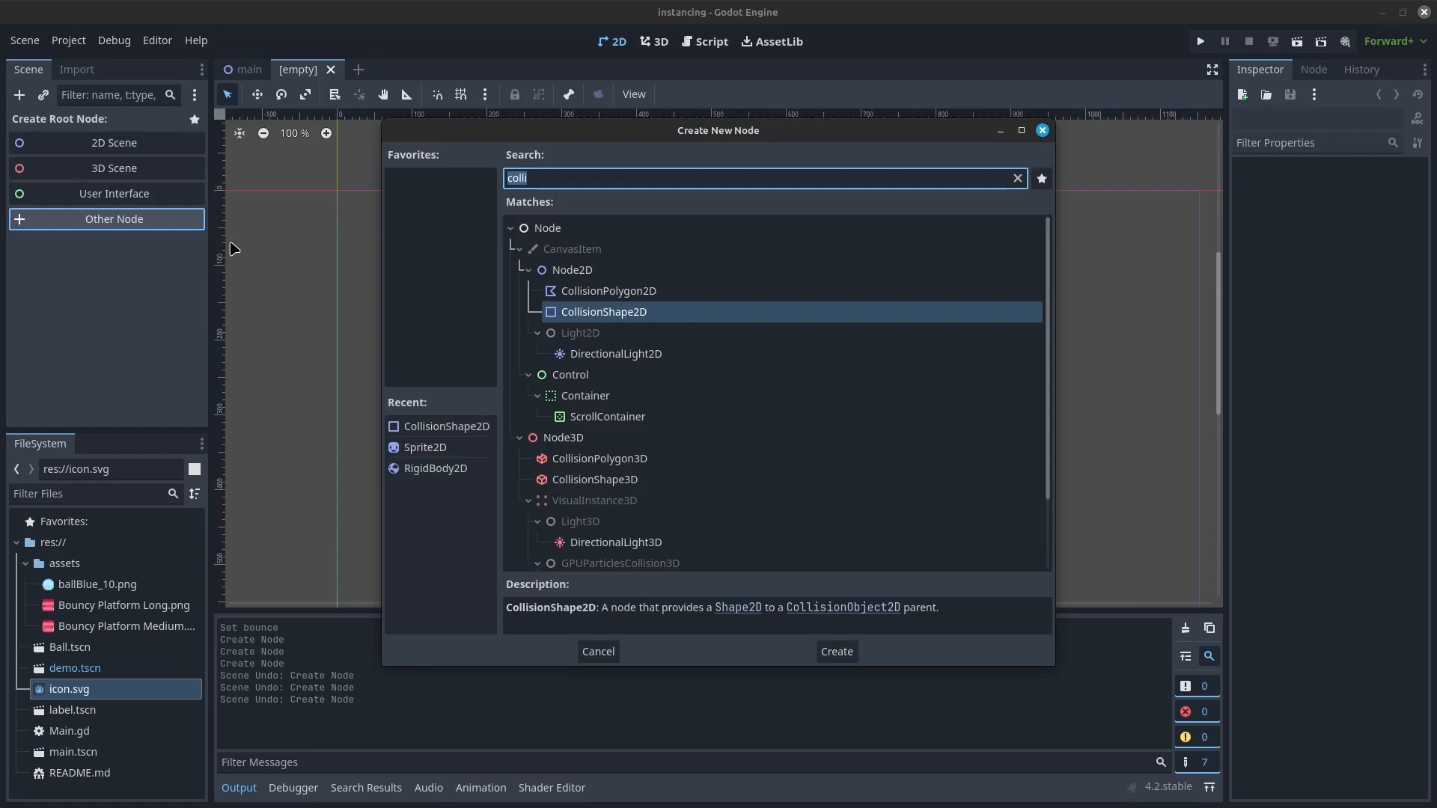
type("rigid")
key("Return")
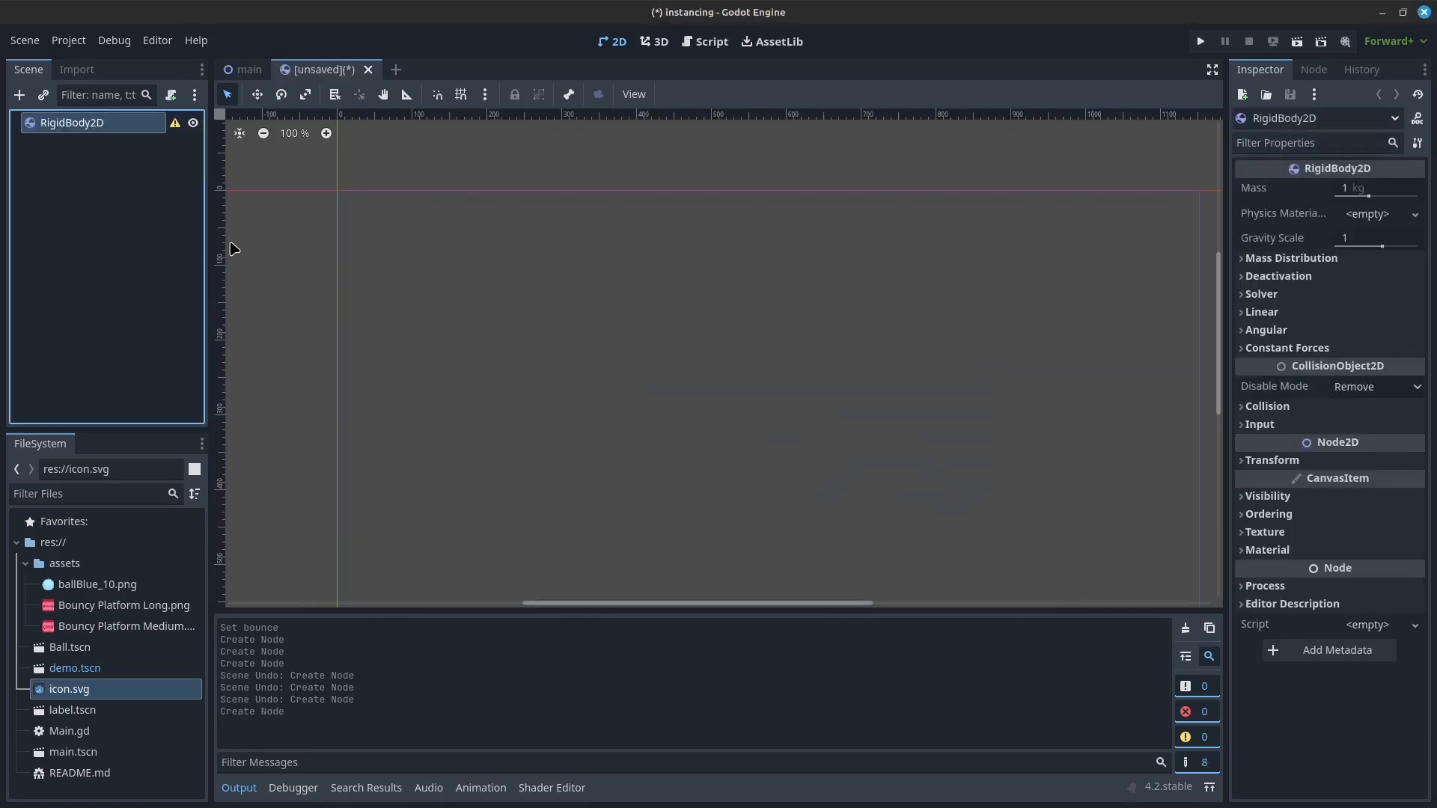
Step: Add a Sprite2D and a CollisionShape2D as child nodes of the RigidBody2D
left_click(19, 95)
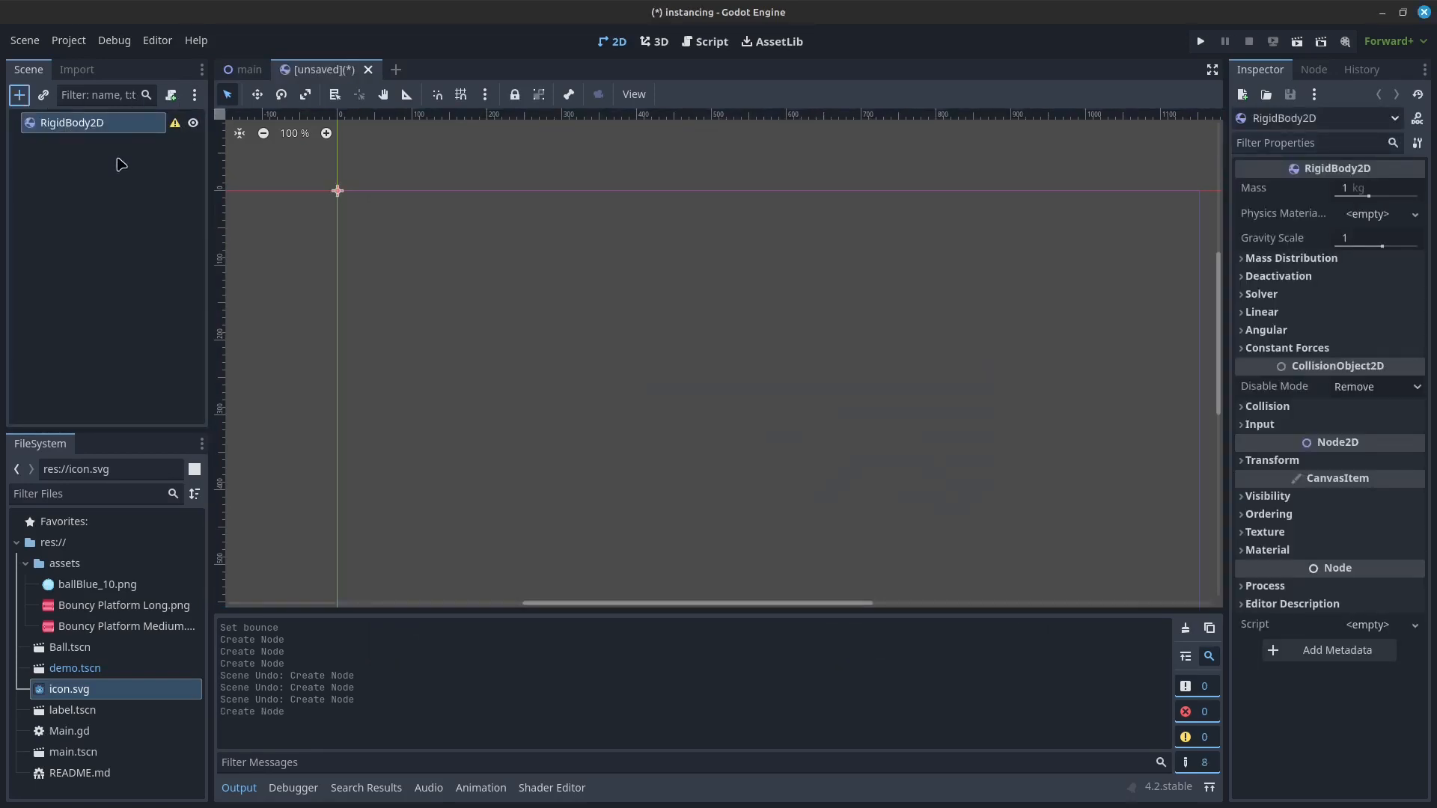
type("sprite2d")
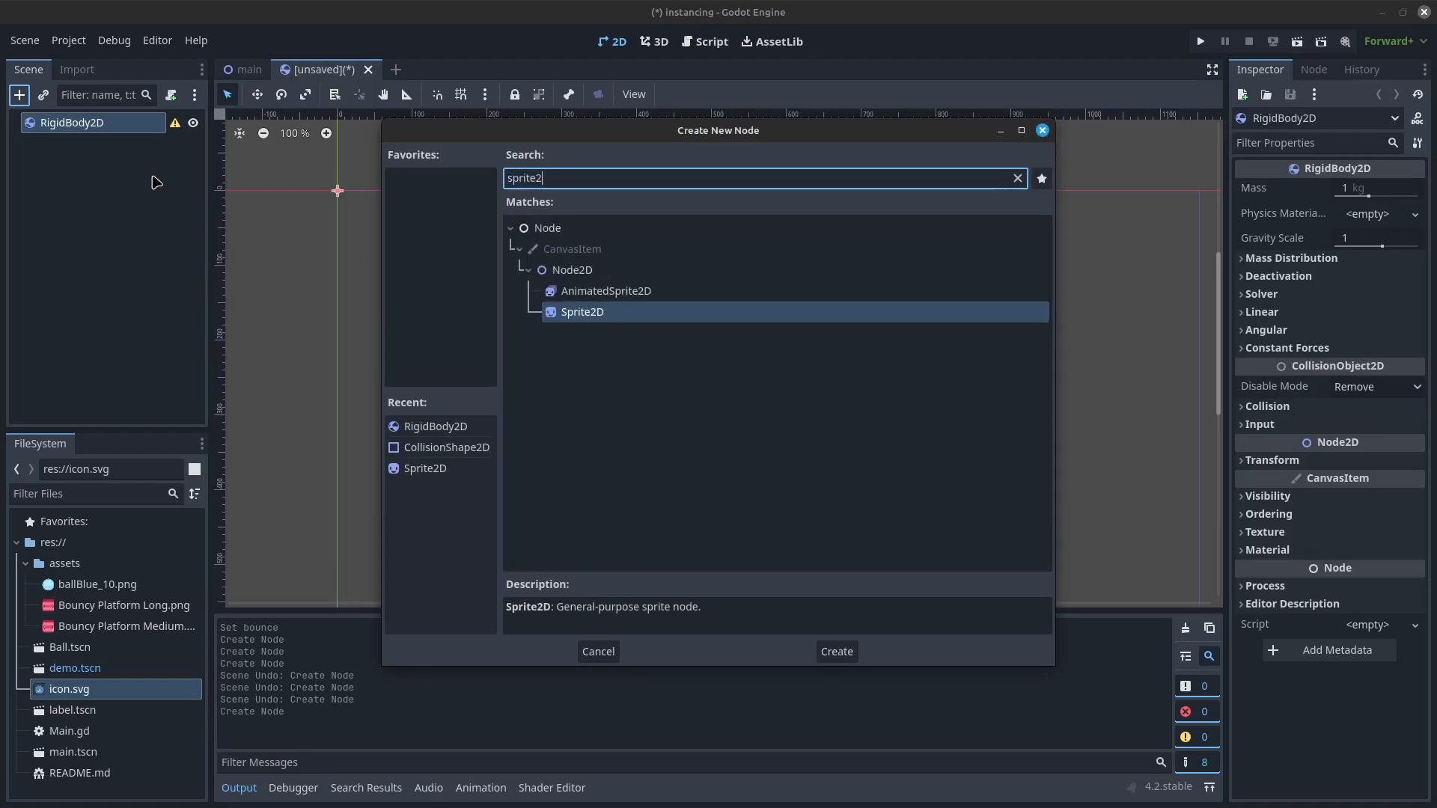
key("Return")
left_click(62, 122)
left_click(19, 95)
type("colli")
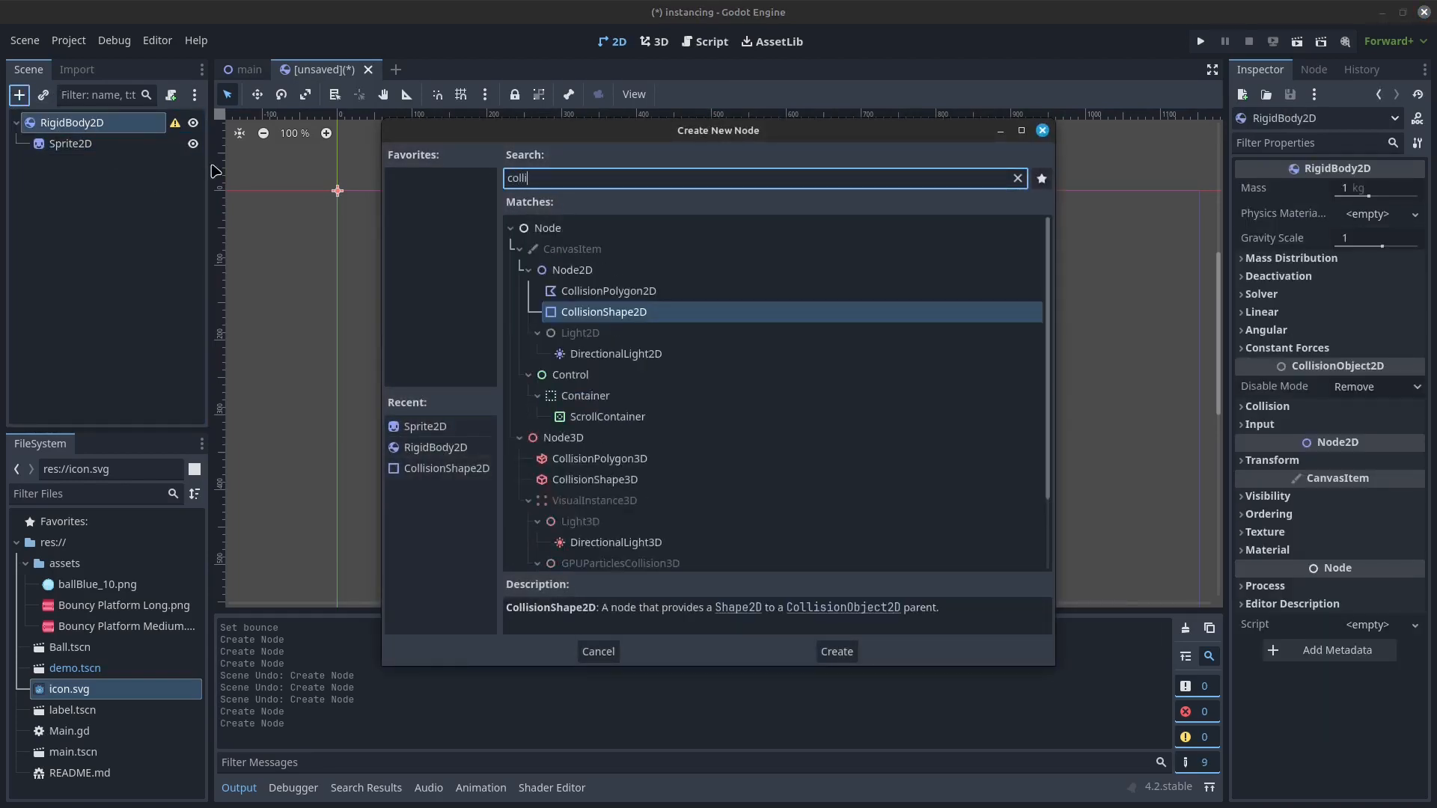
key("Return")
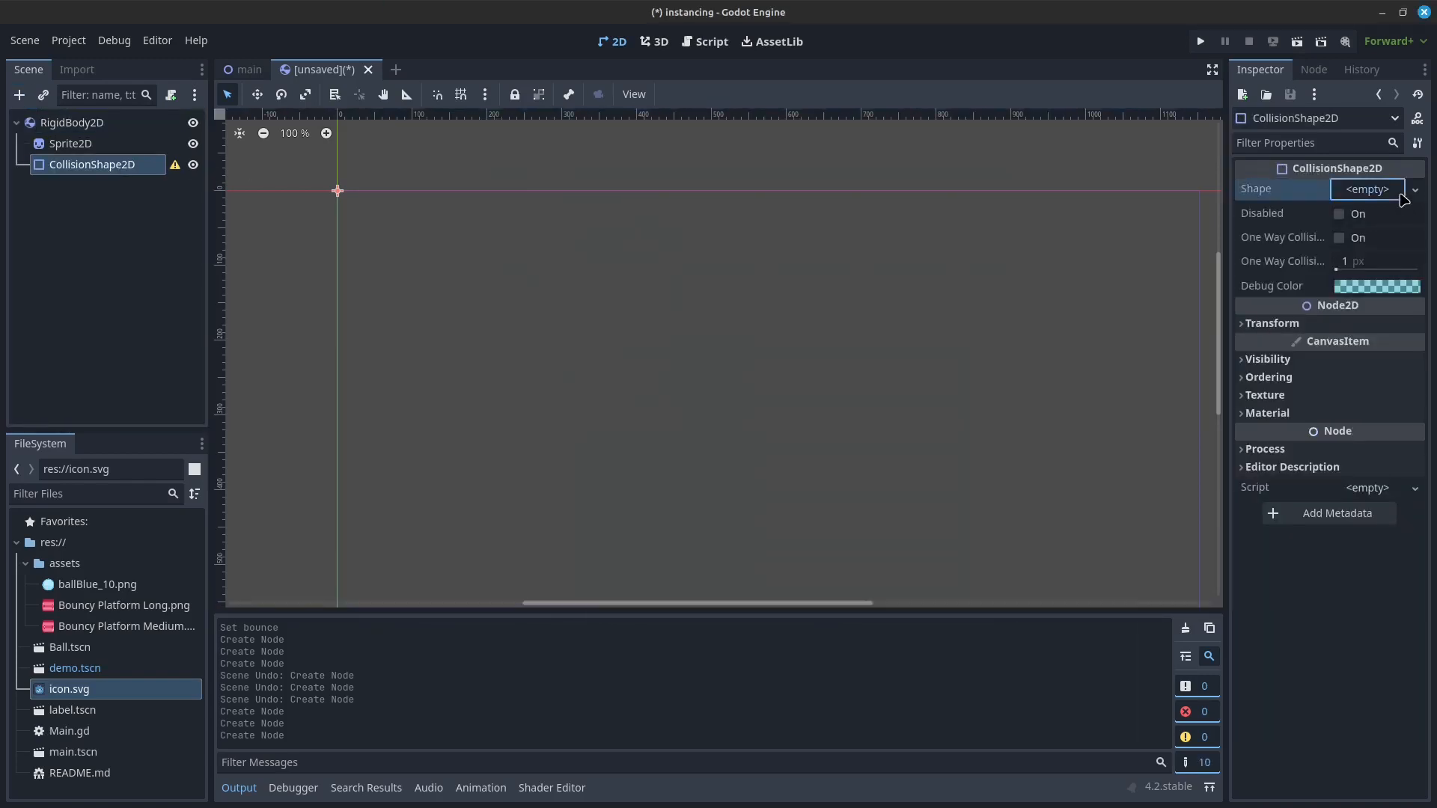
Step: Give the CollisionShape2D a new CircleShape2D and enlarge the circle around the scene origin
left_click(1367, 189)
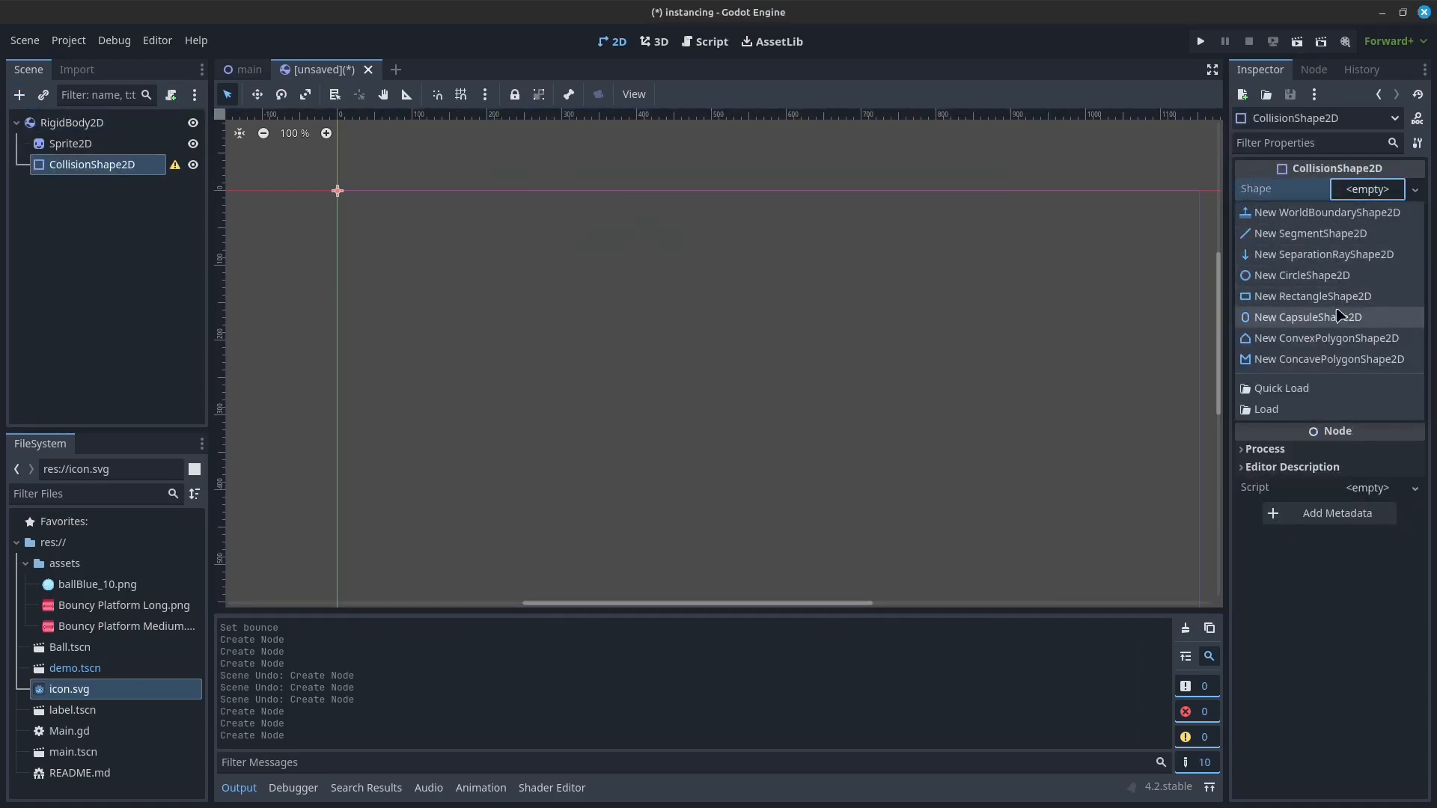
left_click(1340, 276)
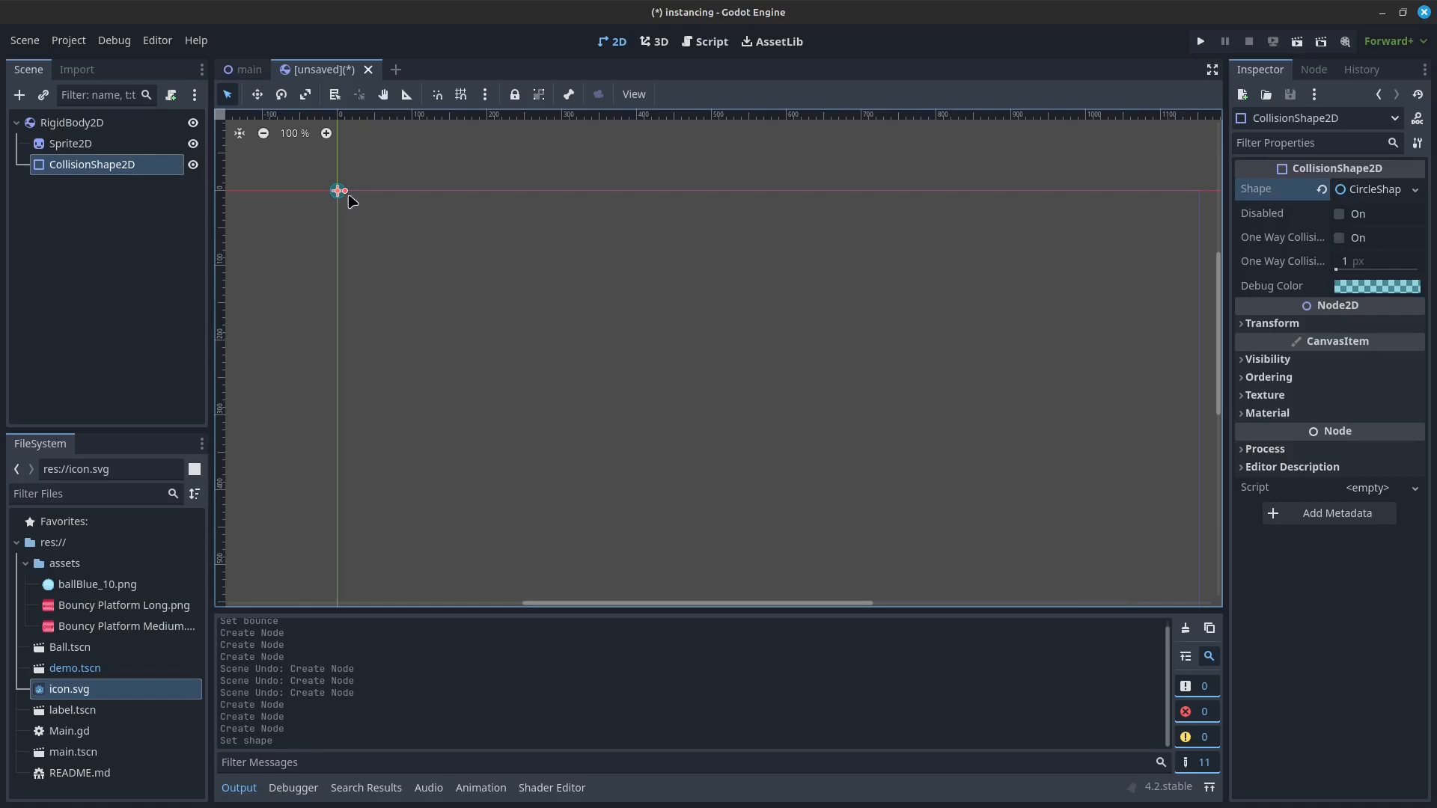
left_click_drag(345, 191, 379, 191)
Step: Apply ballBlue_10.png as the Sprite2D's texture and enlarge the collision circle to cover the whole ball
left_click(75, 143)
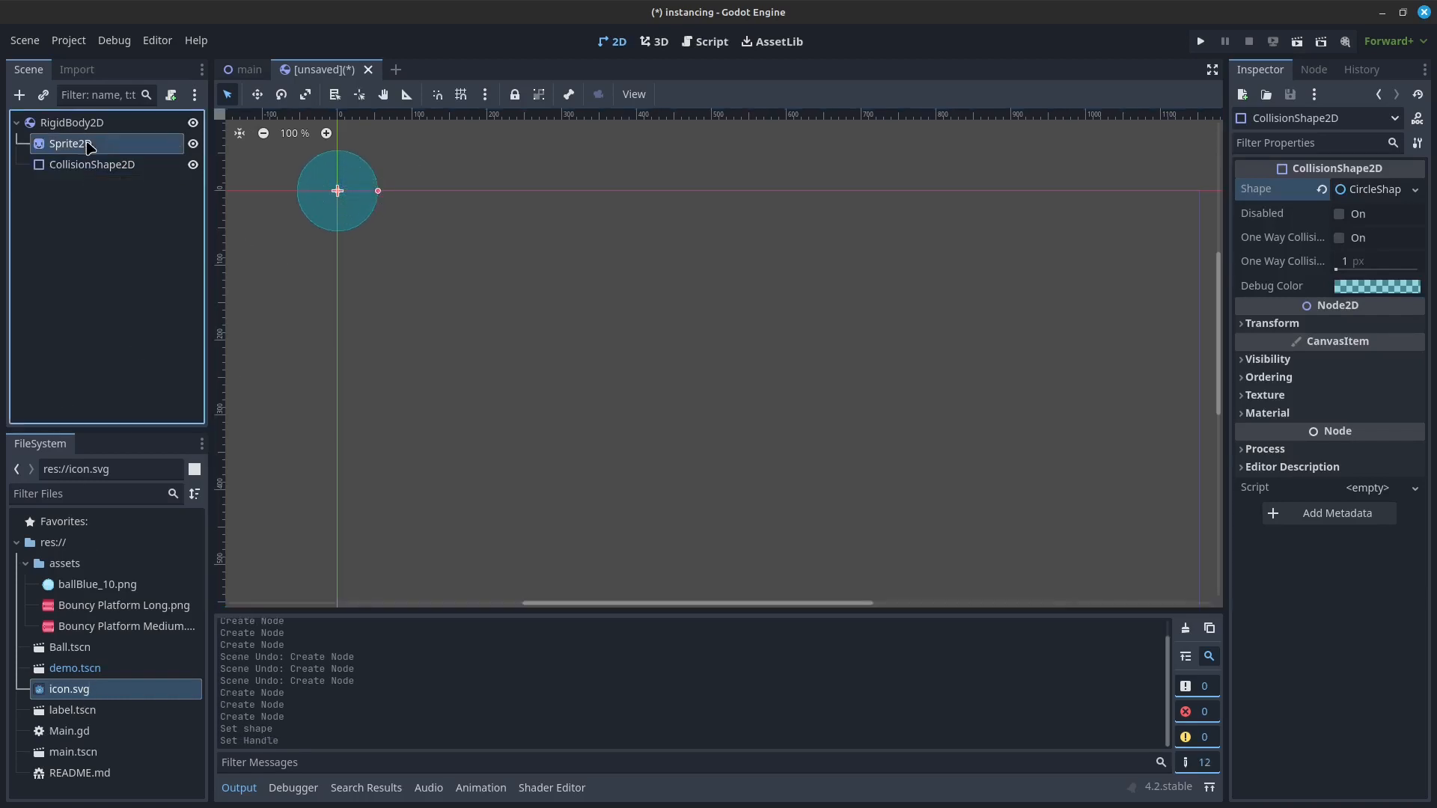
left_click_drag(122, 583, 1374, 196)
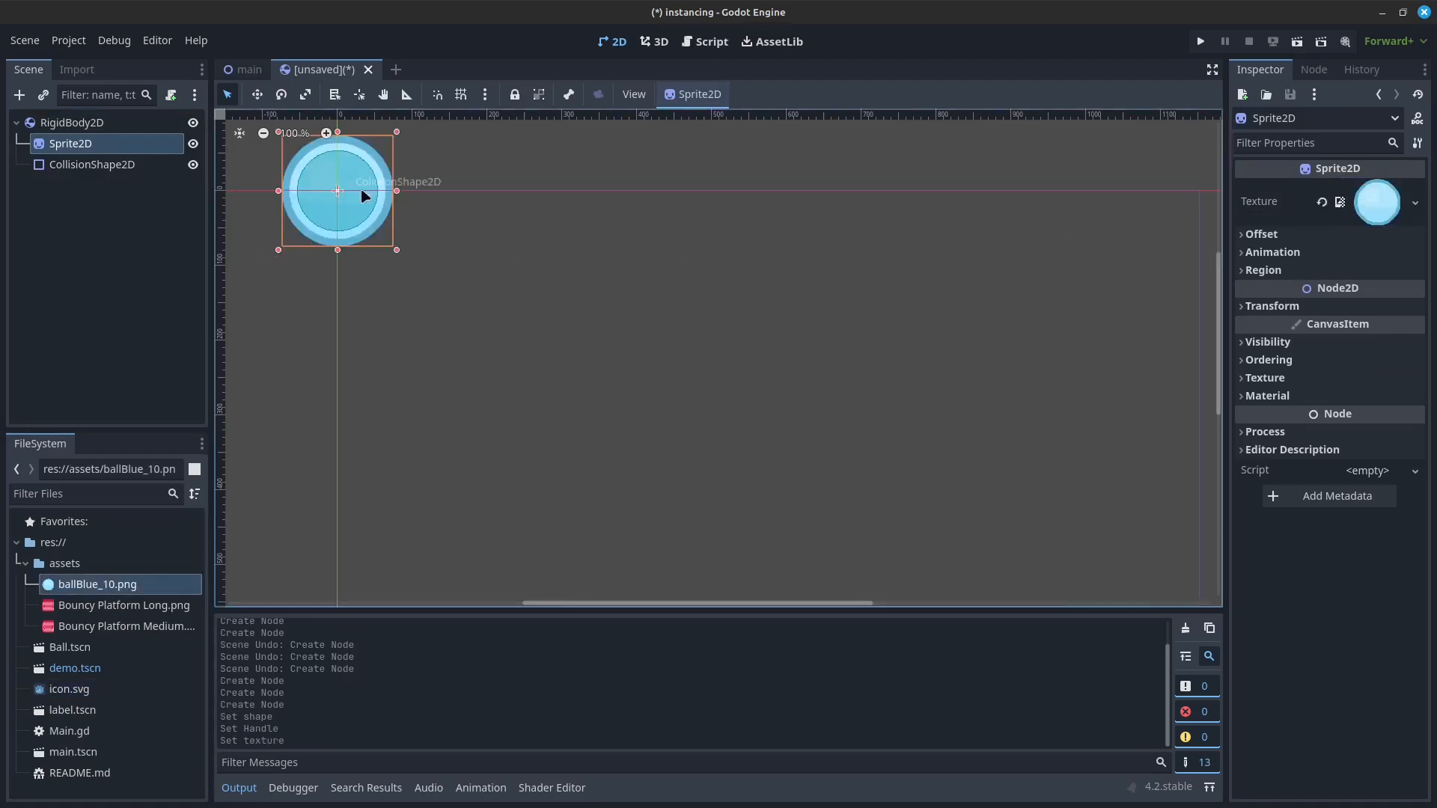
left_click(388, 186)
mouse_move(388, 186)
left_mouse_down()
mouse_move(377, 194)
mouse_move(398, 196)
left_mouse_up()
left_click(509, 214)
scroll(349, 190, "up", 2)
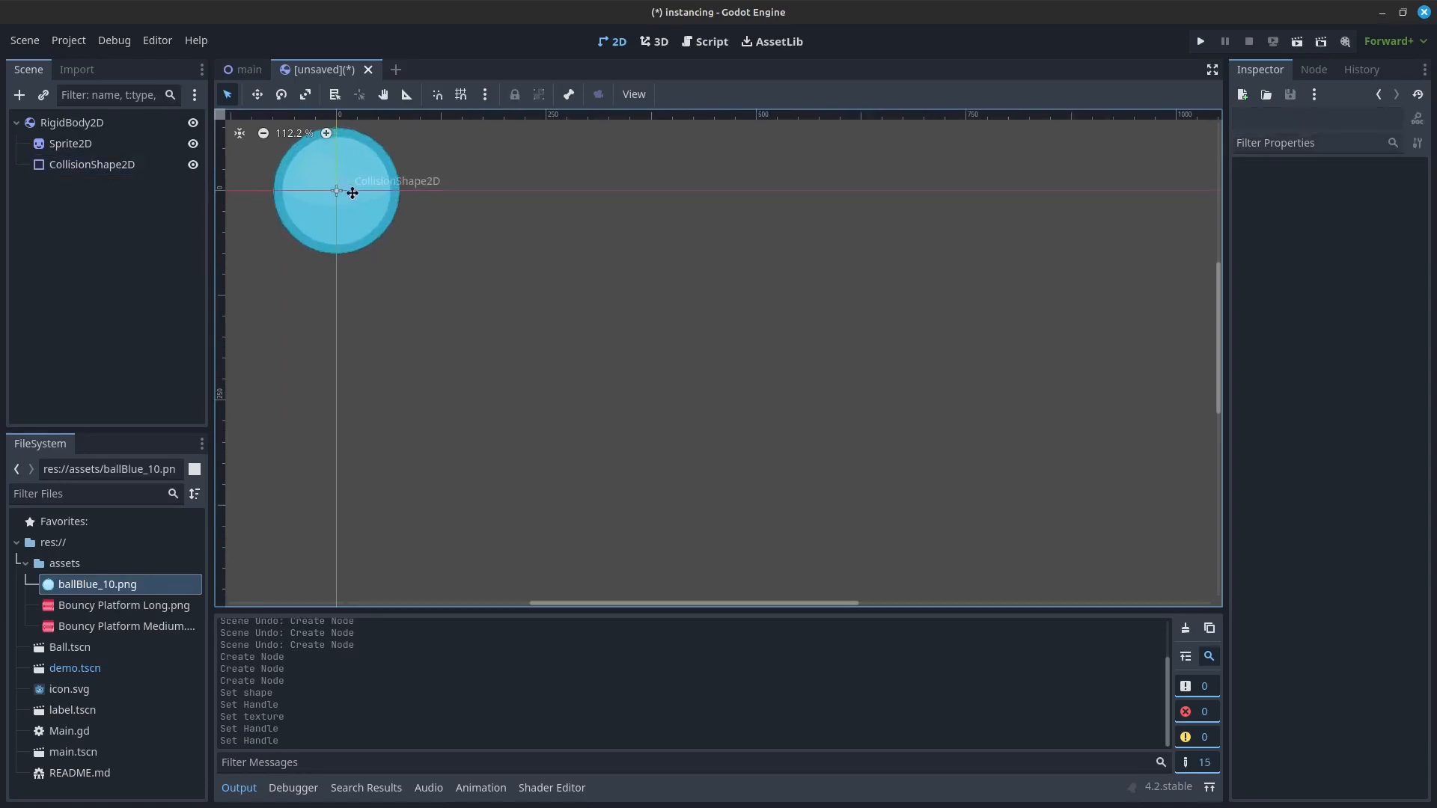
middle_click_drag(349, 190, 477, 253)
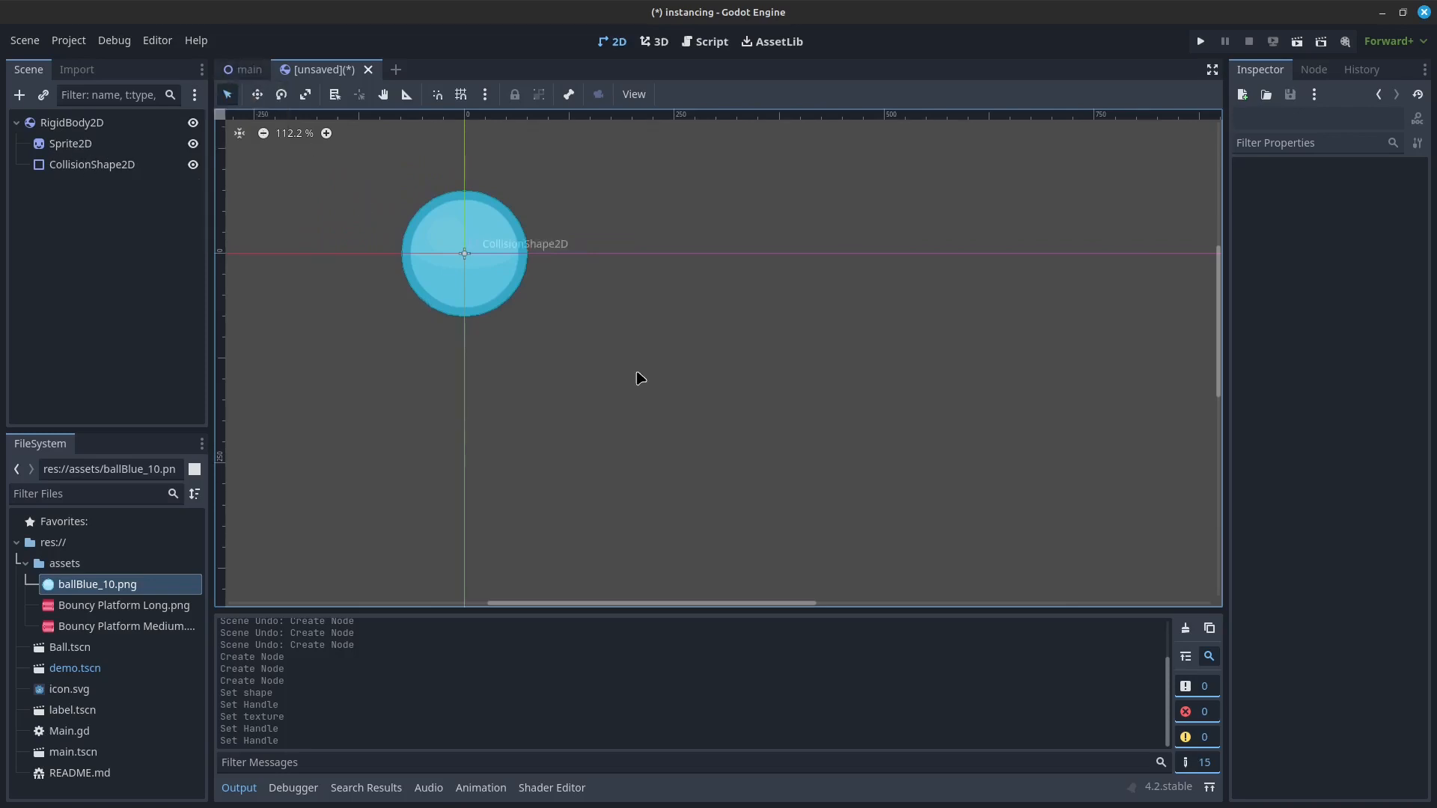
Step: Cancel saving the new scene as ball.tscn and close it without keeping its changes
key("ctrl+s")
type("ball.tscn")
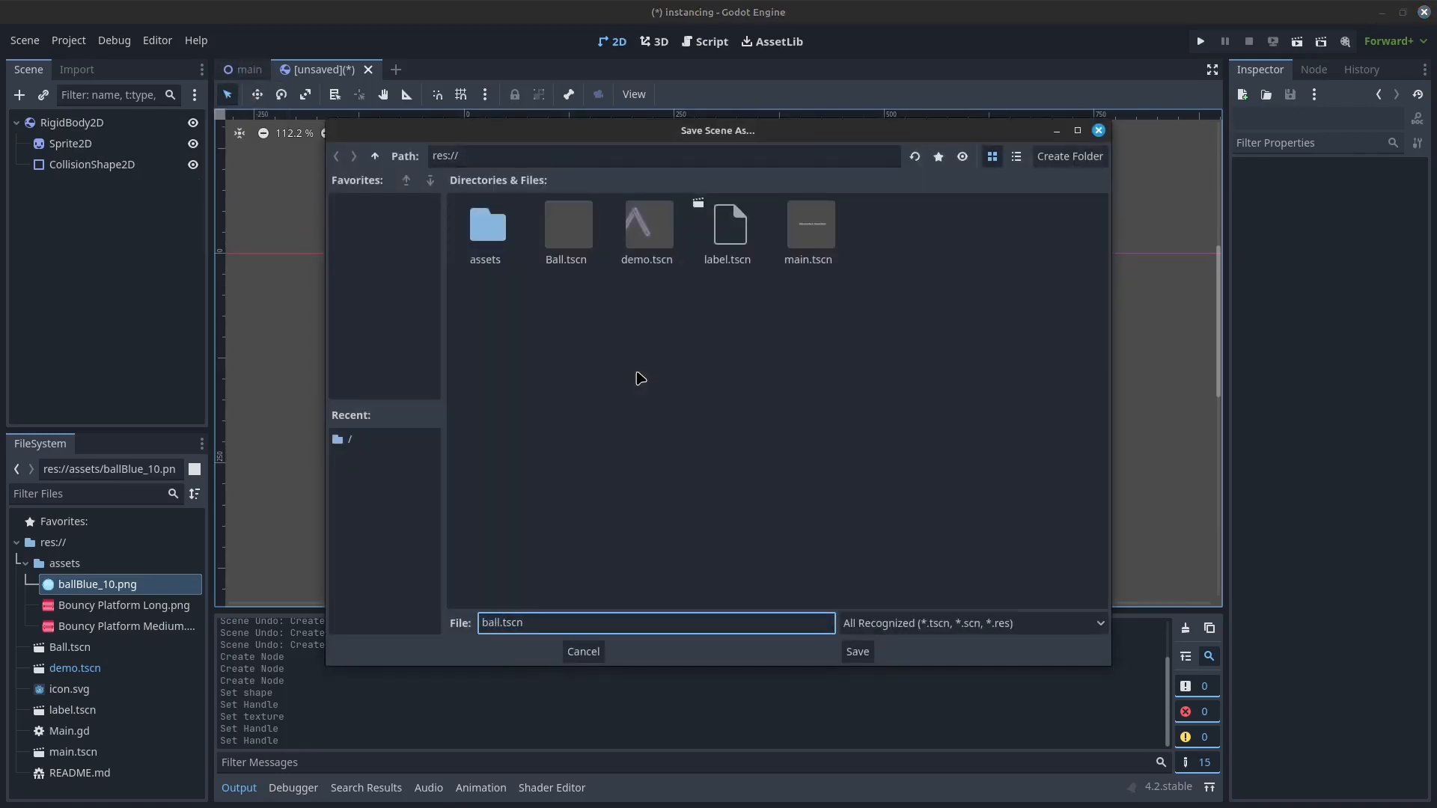
key("Escape")
left_click(364, 71)
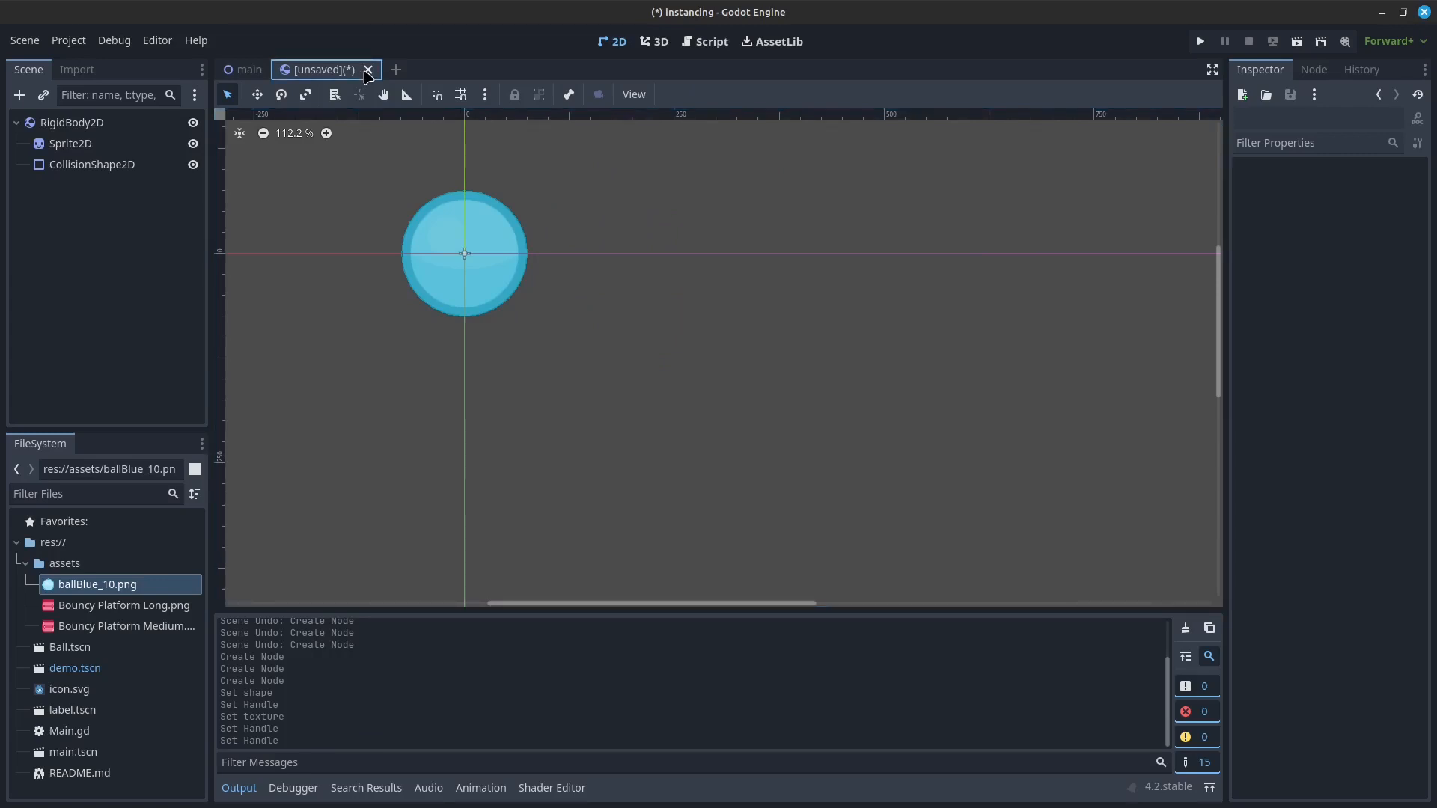
left_click(367, 70)
left_click(620, 434)
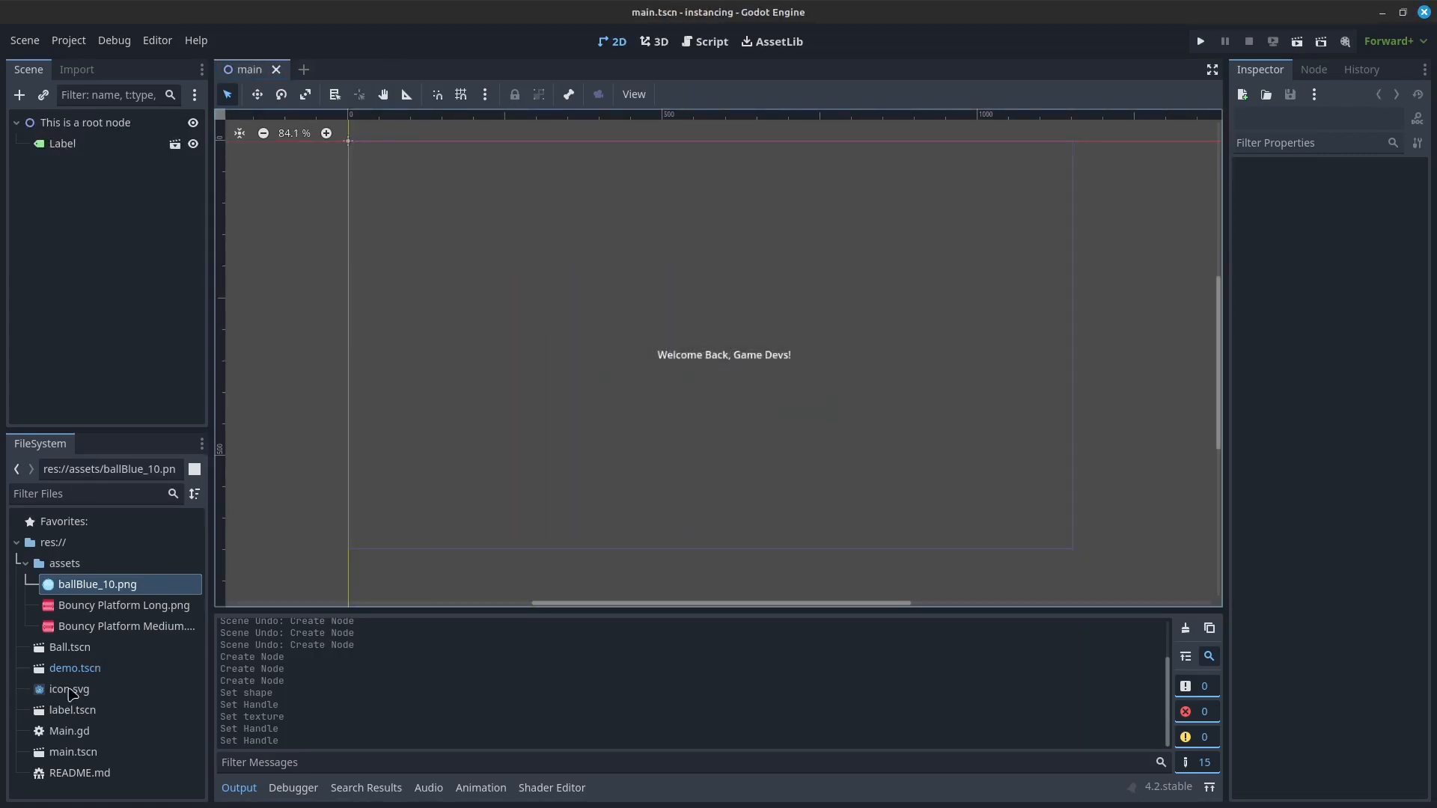
Step: Add five instances of Ball.tscn to the main scene, moving the first to (90, 381) and the last to (146, 469)
left_click_drag(69, 649, 86, 133)
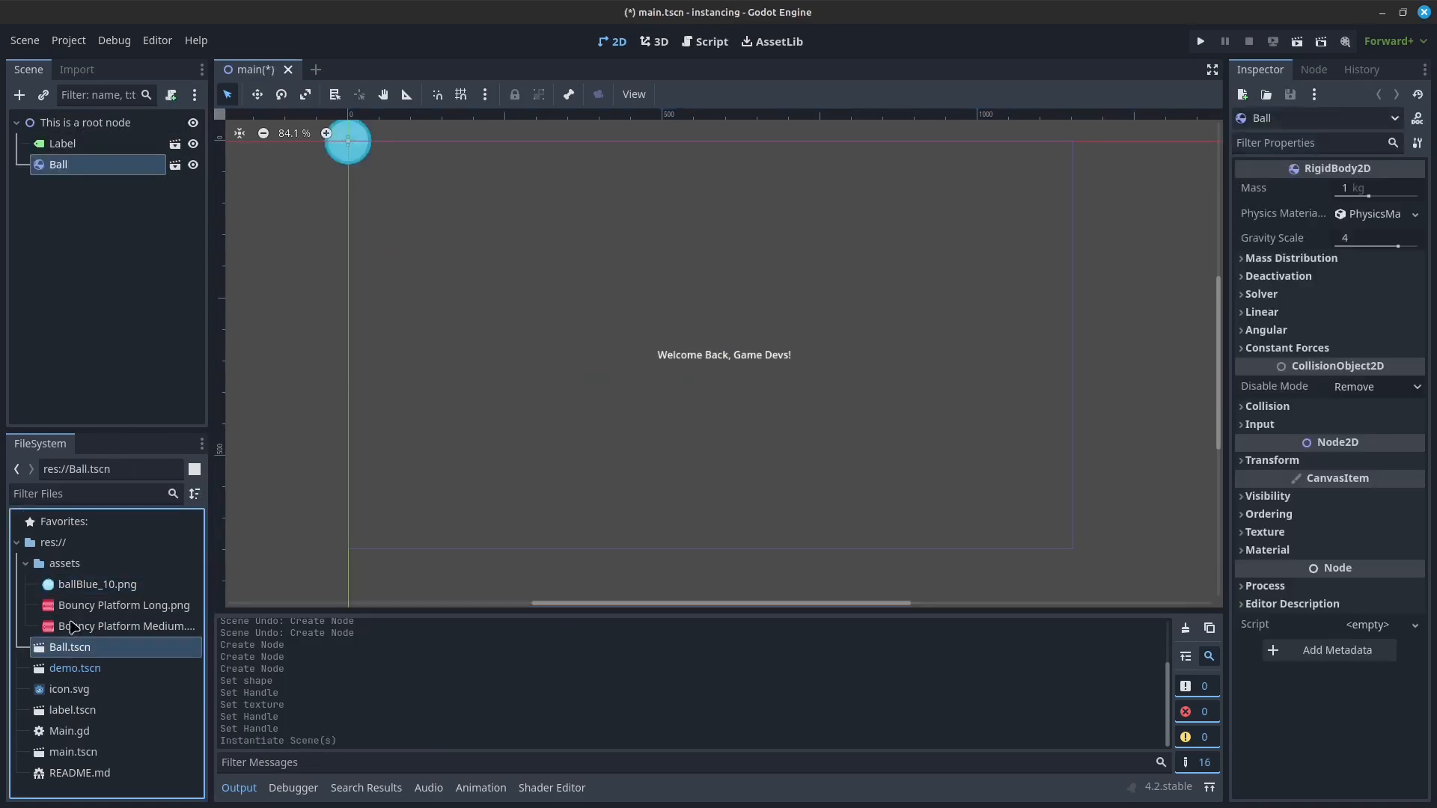
left_click_drag(72, 657, 522, 321)
left_click_drag(52, 651, 451, 224)
left_click_drag(348, 141, 404, 381)
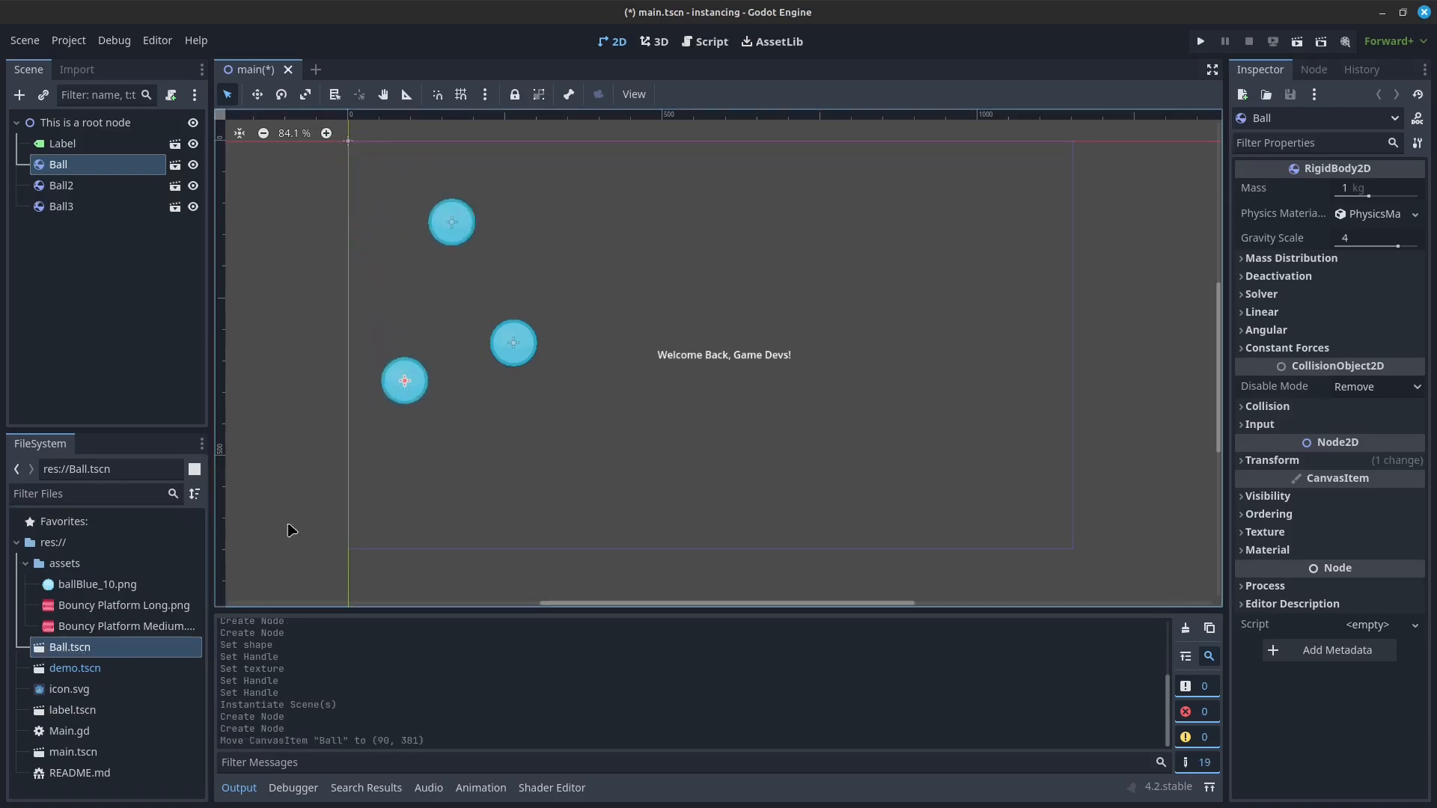
left_click_drag(75, 647, 626, 447)
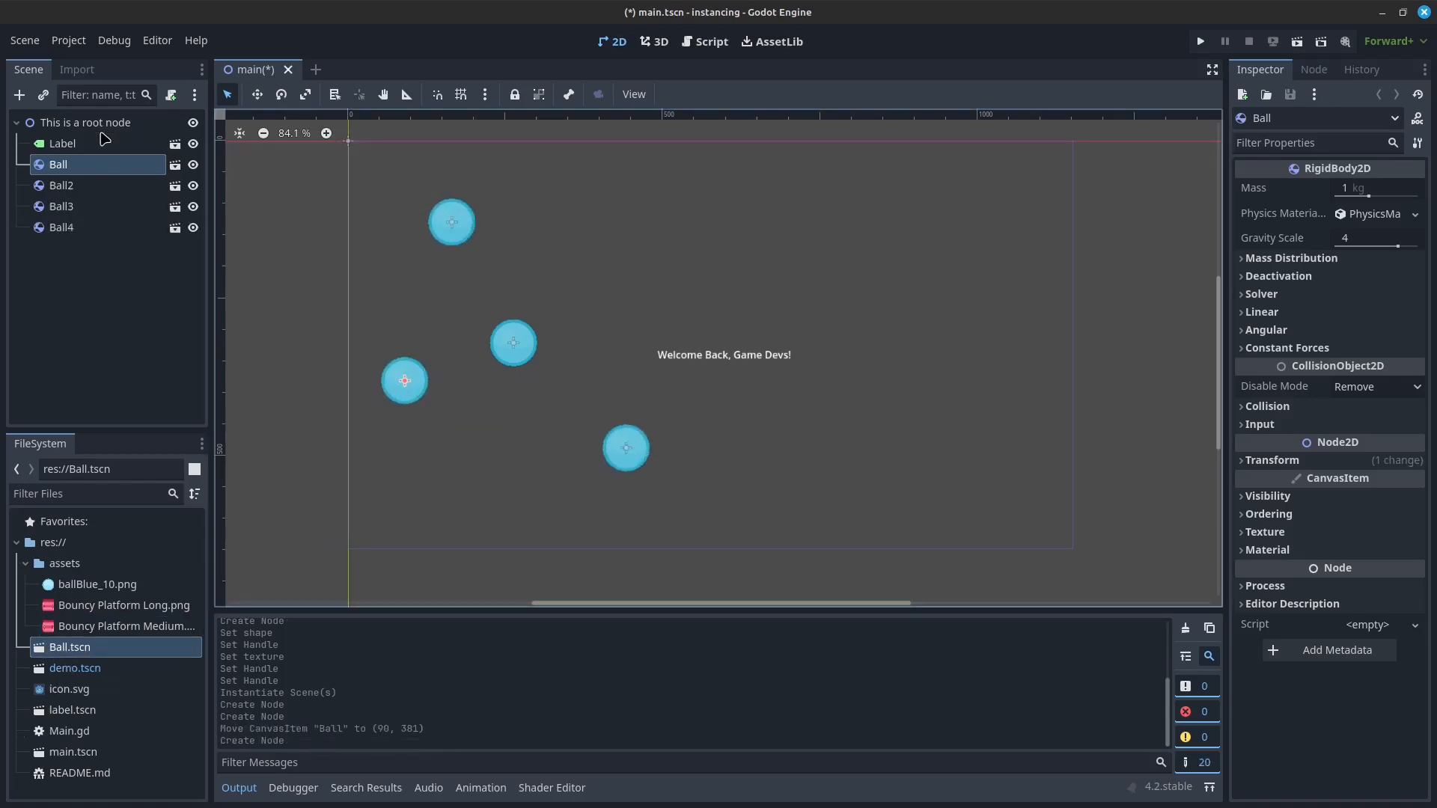
left_click_drag(48, 647, 440, 443)
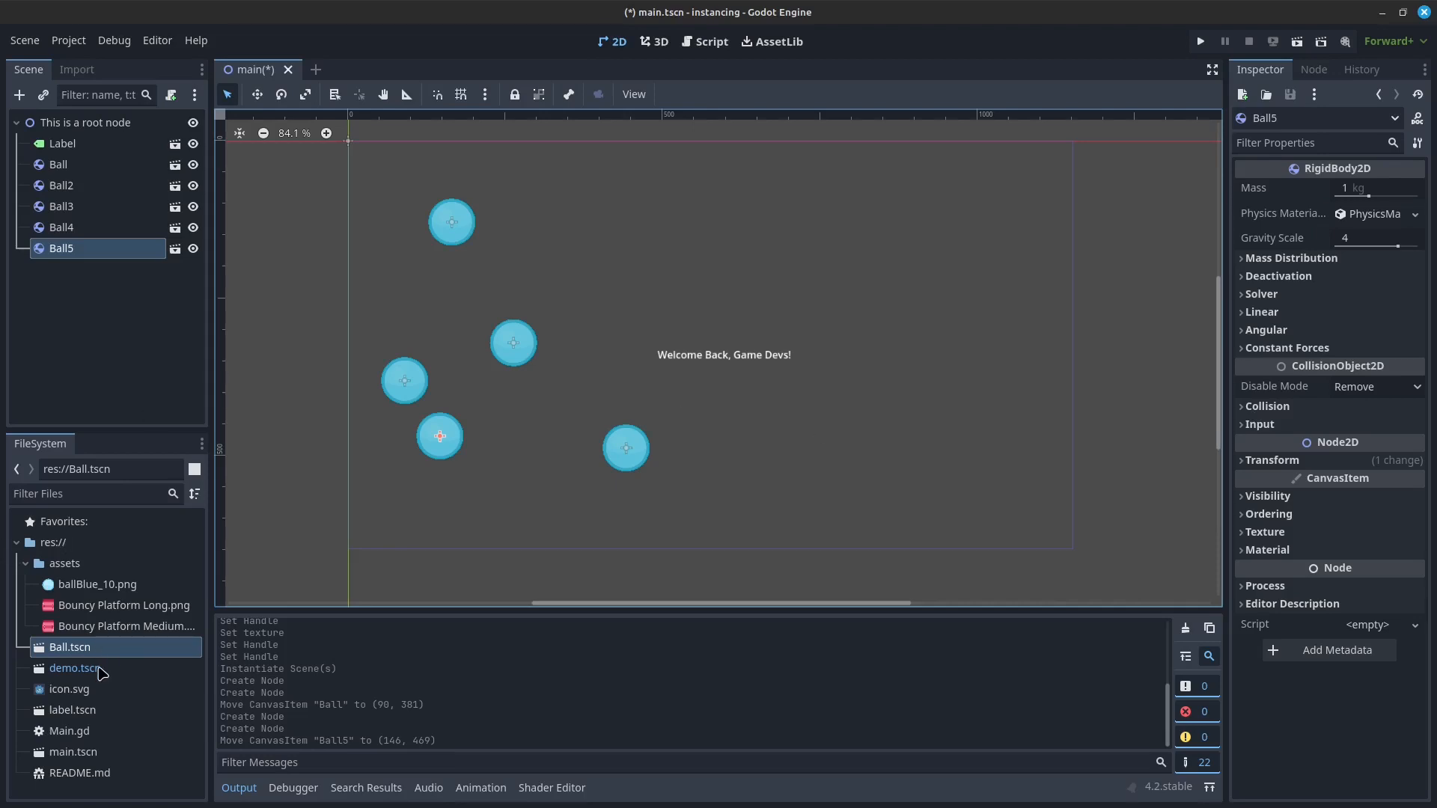
Step: Open the demo.tscn scene and compare it with the main scene, ending on the demo scene
double_click(74, 668)
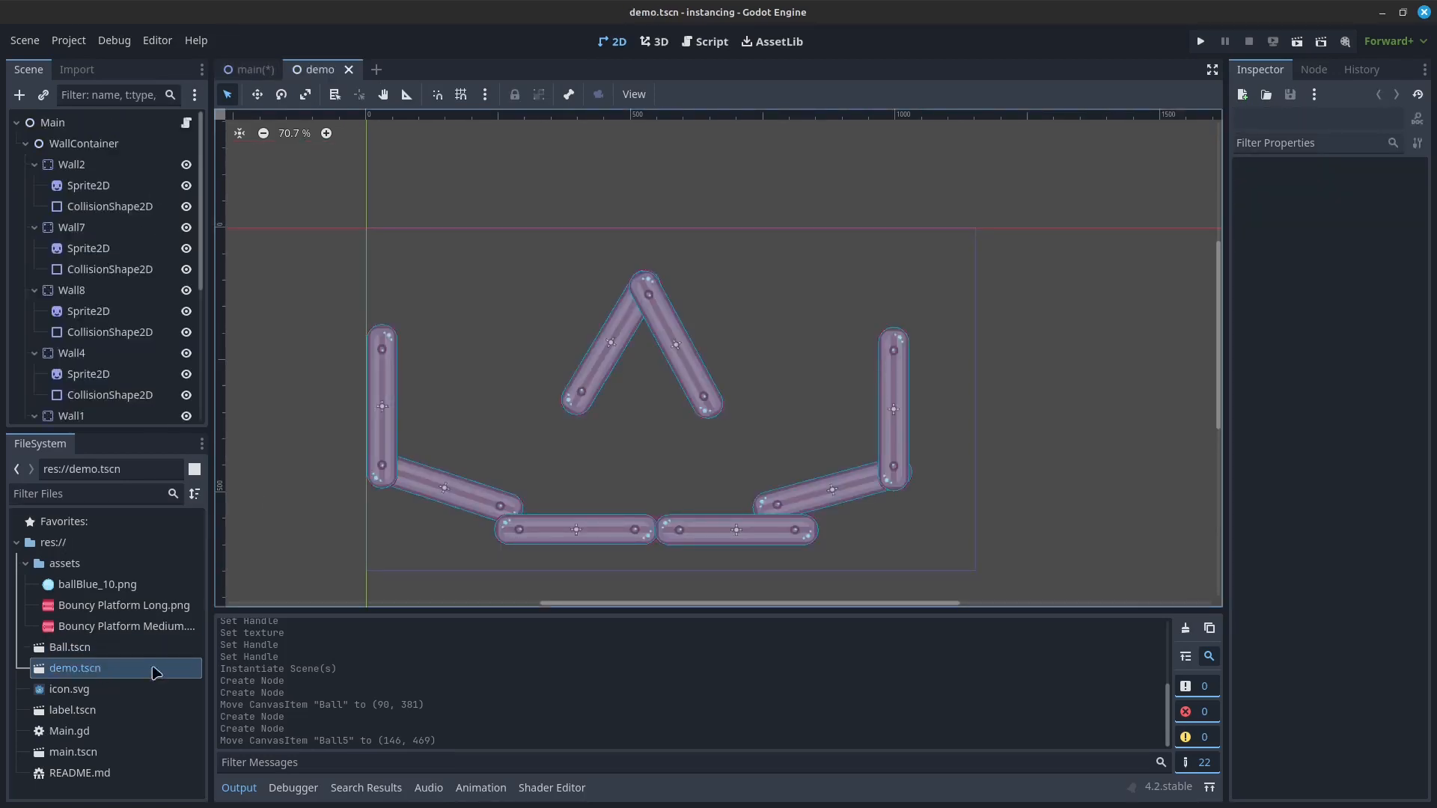
left_click(251, 68)
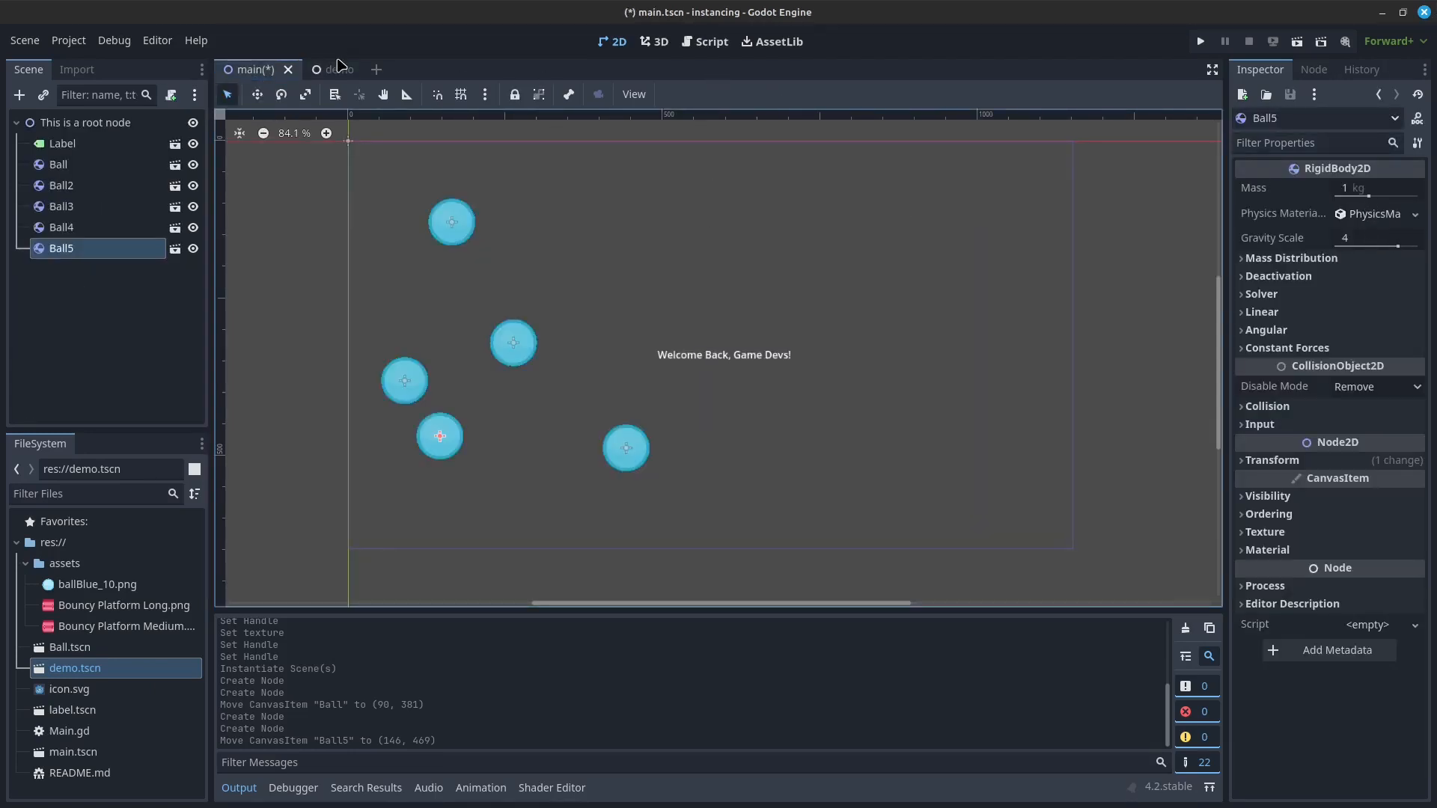
left_click(335, 68)
Step: Try to instance demo.tscn inside its own scene and dismiss the alert
left_click_drag(72, 674, 523, 330)
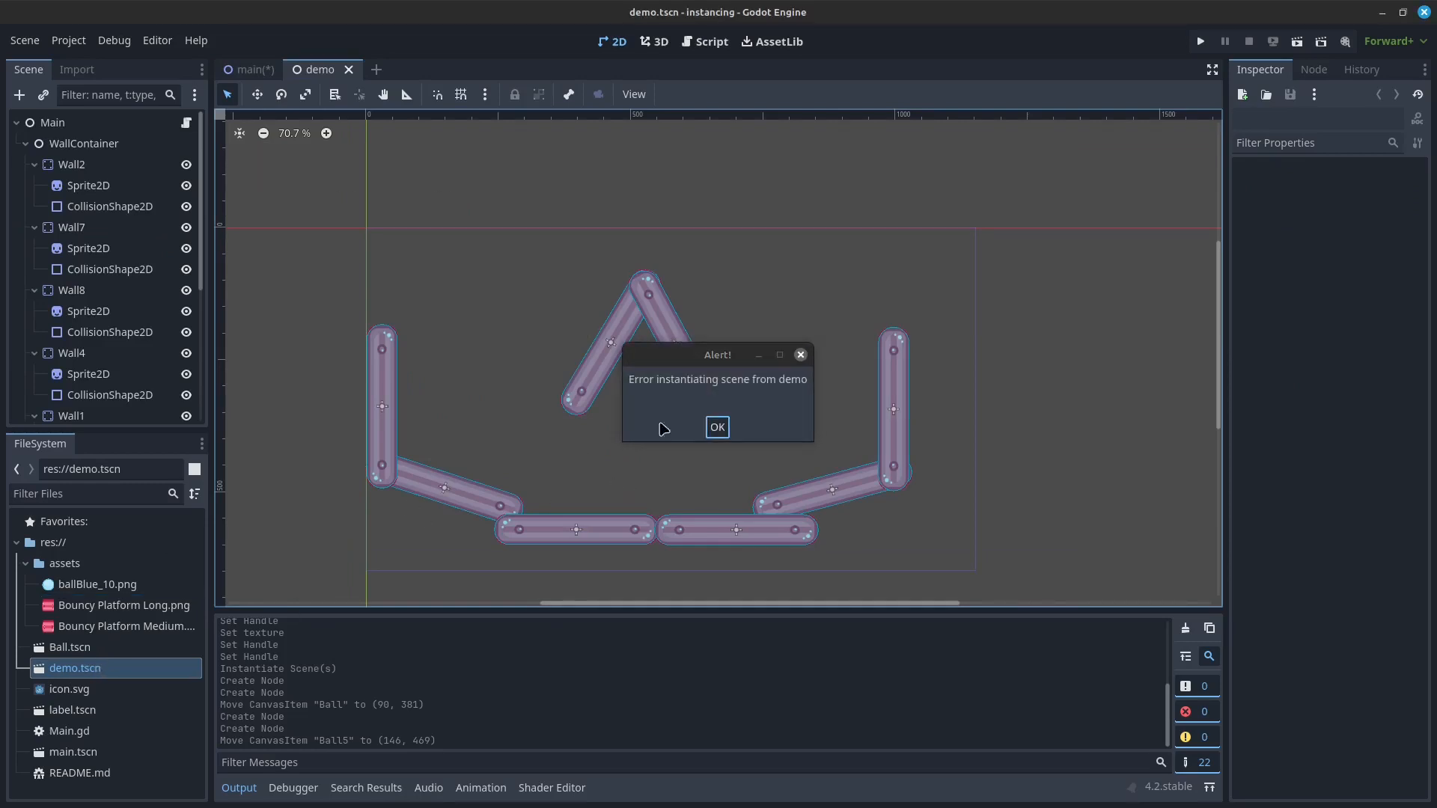
left_click(716, 427)
Step: Add two Ball.tscn instances to the demo scene and move the upper one off the central peak to (352, 130)
left_click_drag(70, 646, 614, 314)
left_click_drag(73, 654, 569, 434)
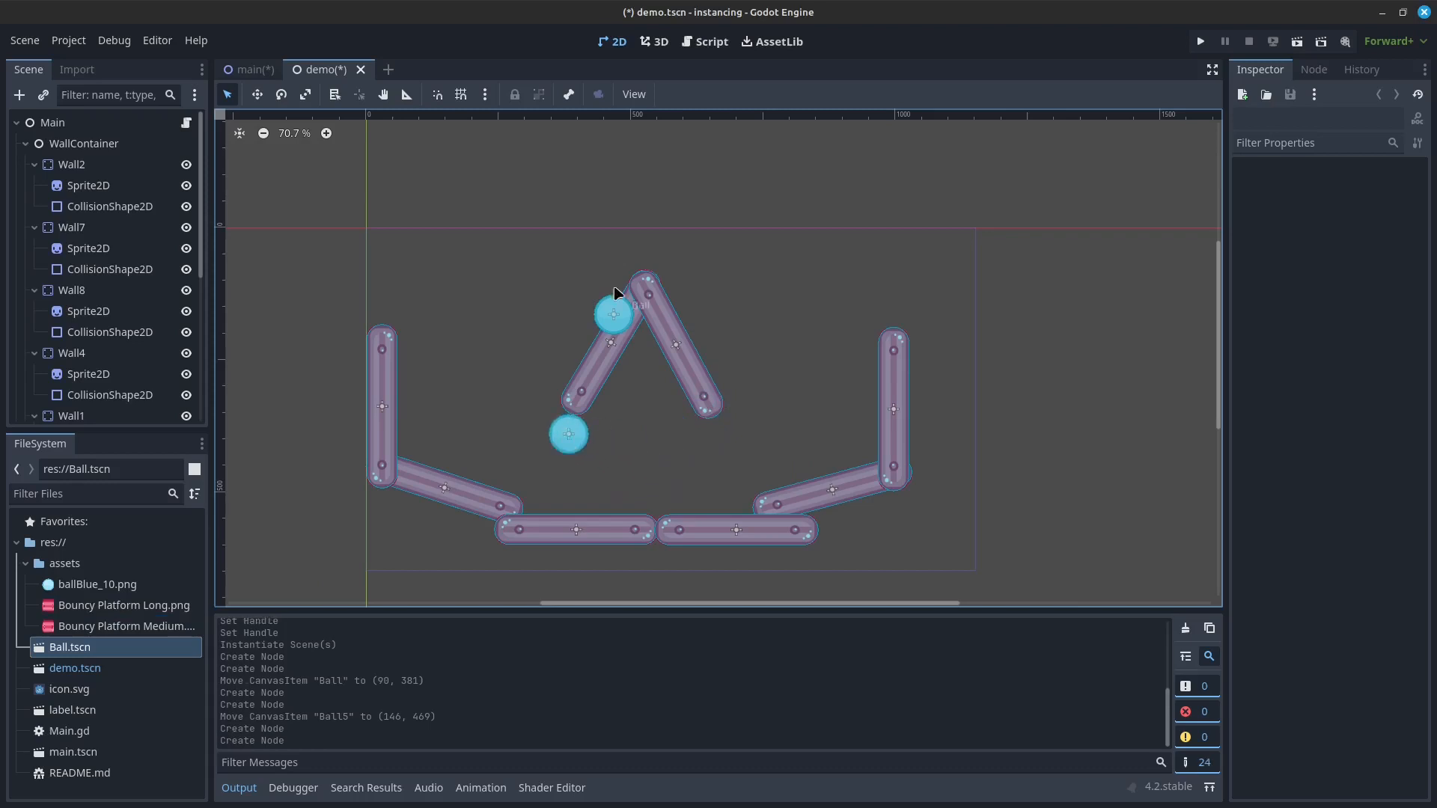
left_click_drag(612, 328, 551, 310)
Step: Set the upper ball's mass to 1.6 kg, test-run the demo scene, and close the game window
left_click_drag(1368, 195, 1371, 195)
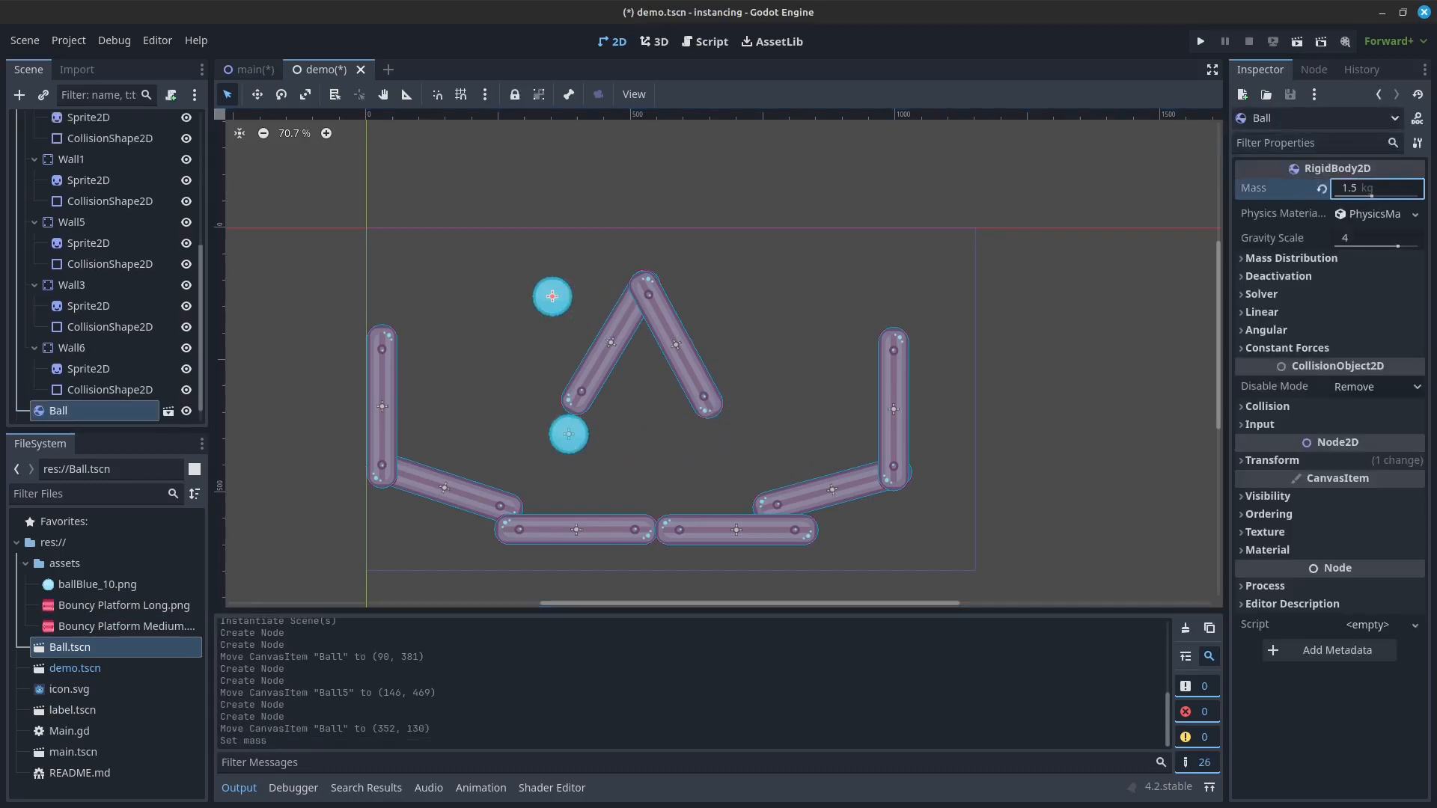
key("F6")
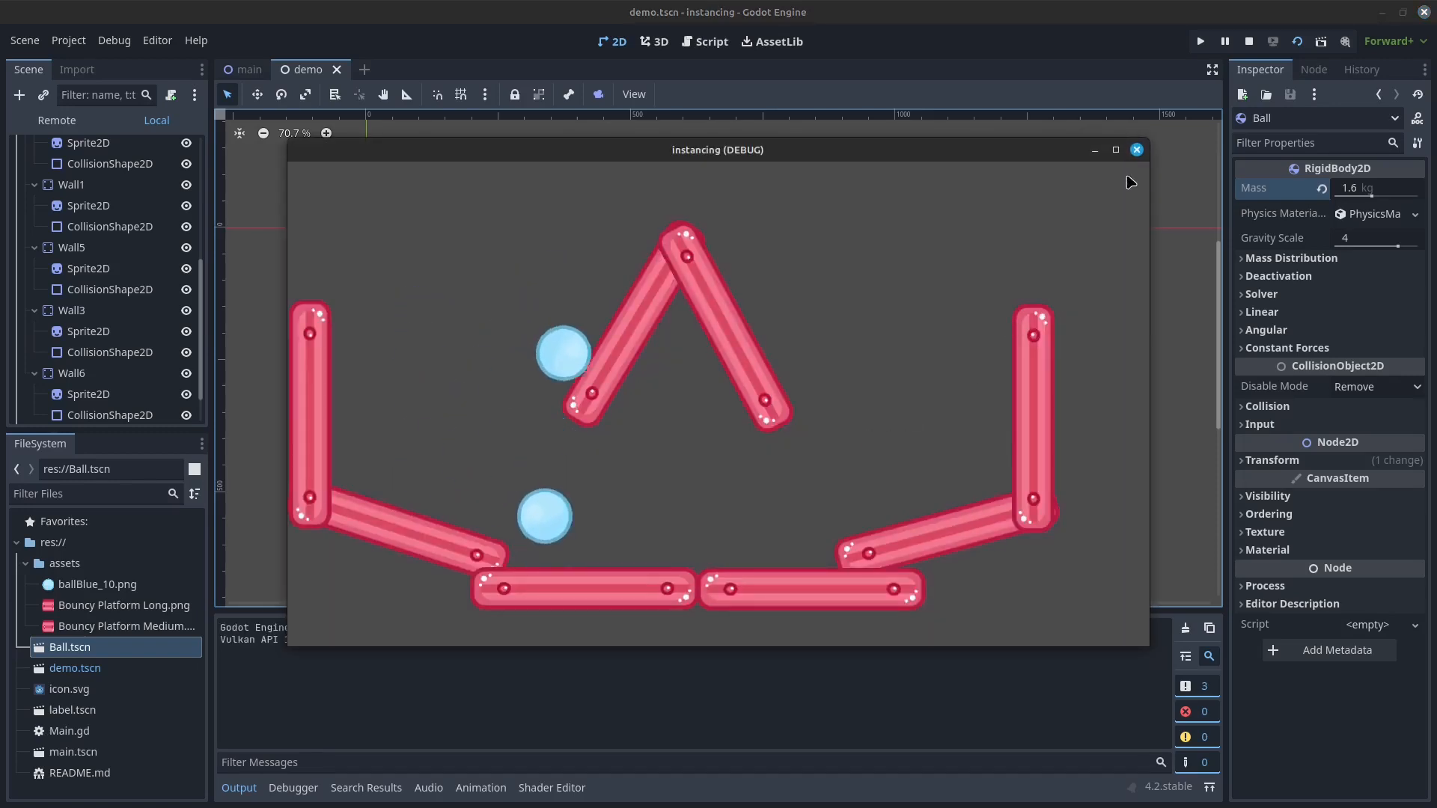
left_click(1137, 148)
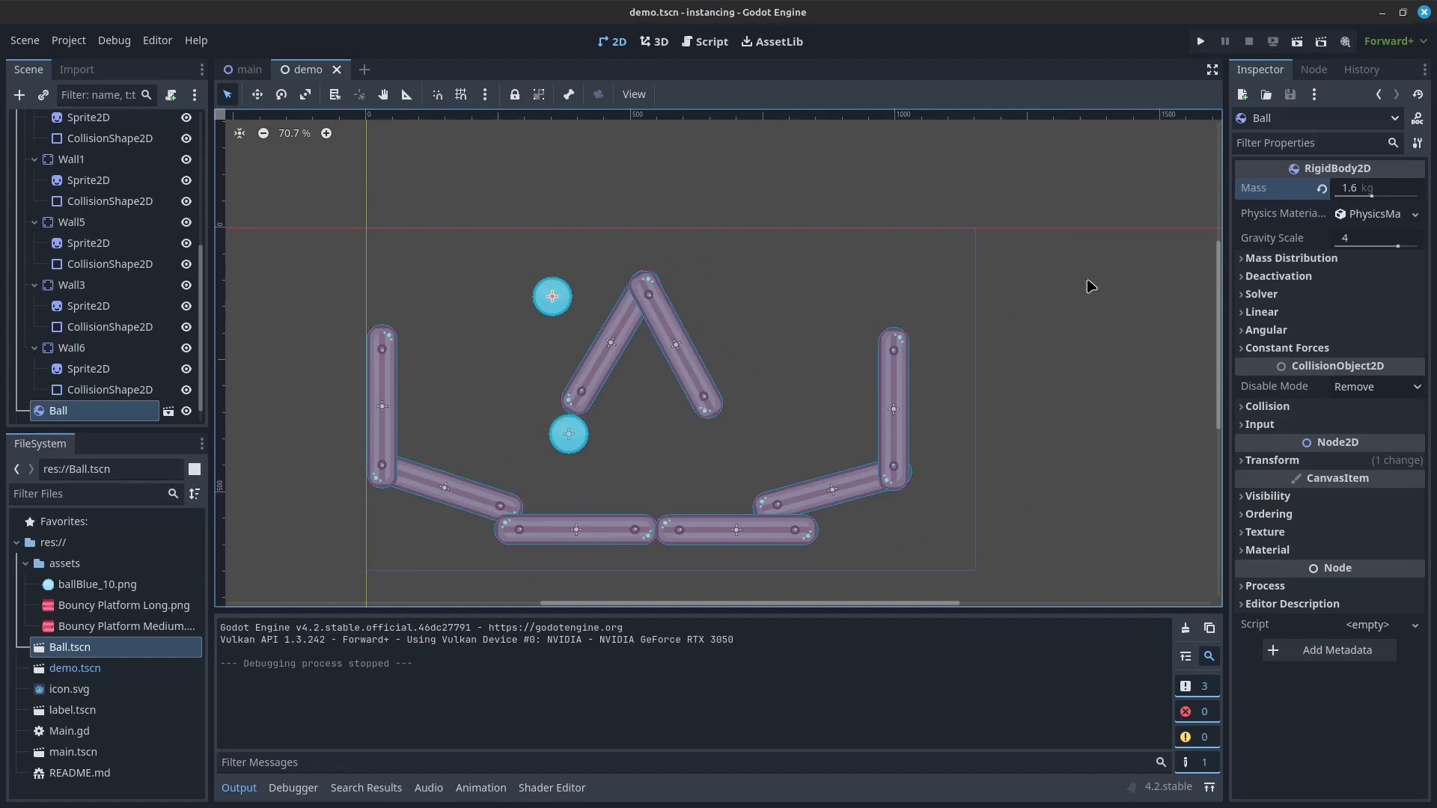
Step: Move the upper ball in the demo scene to (359, 119) and look at its physics material options
left_click_drag(552, 295, 555, 290)
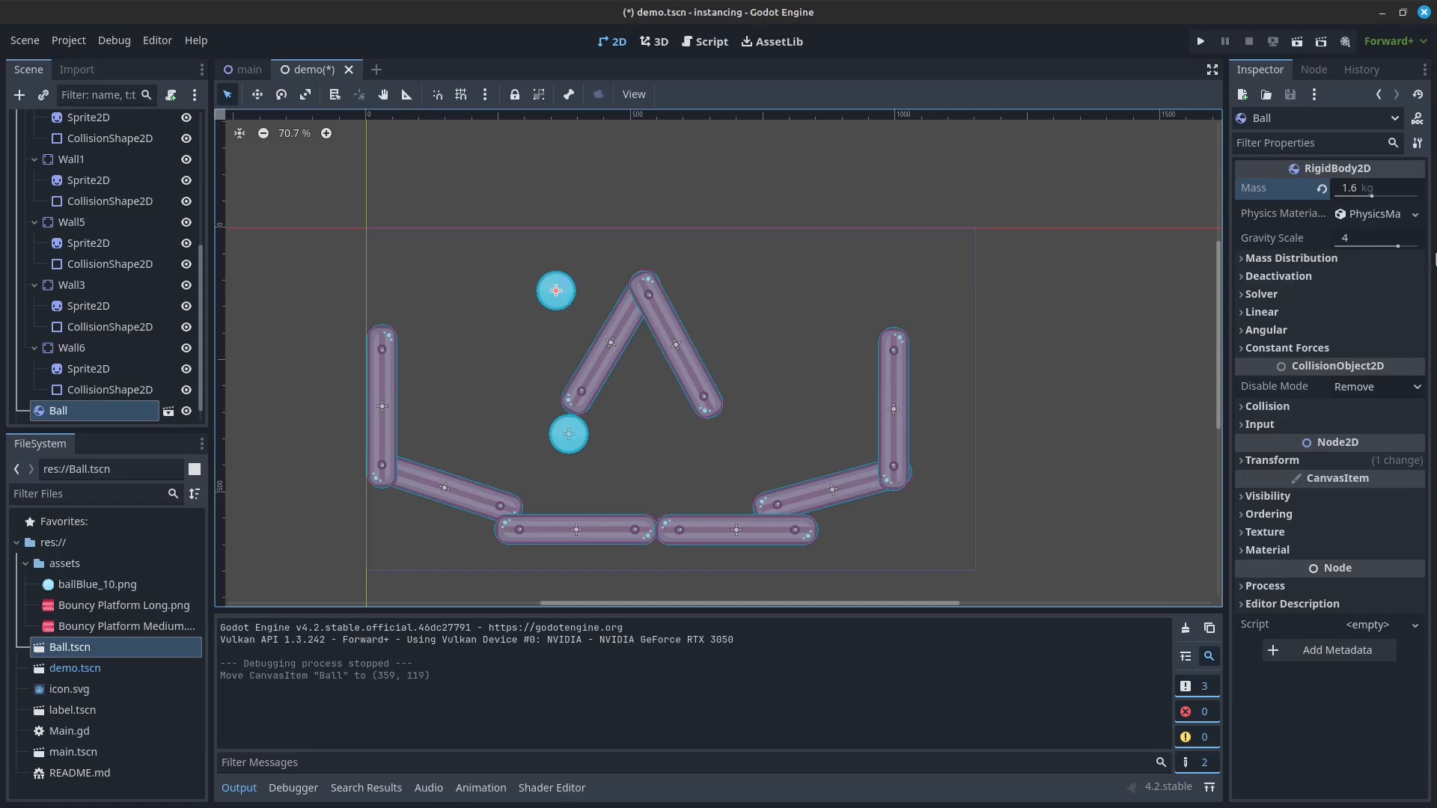
left_click(1414, 214)
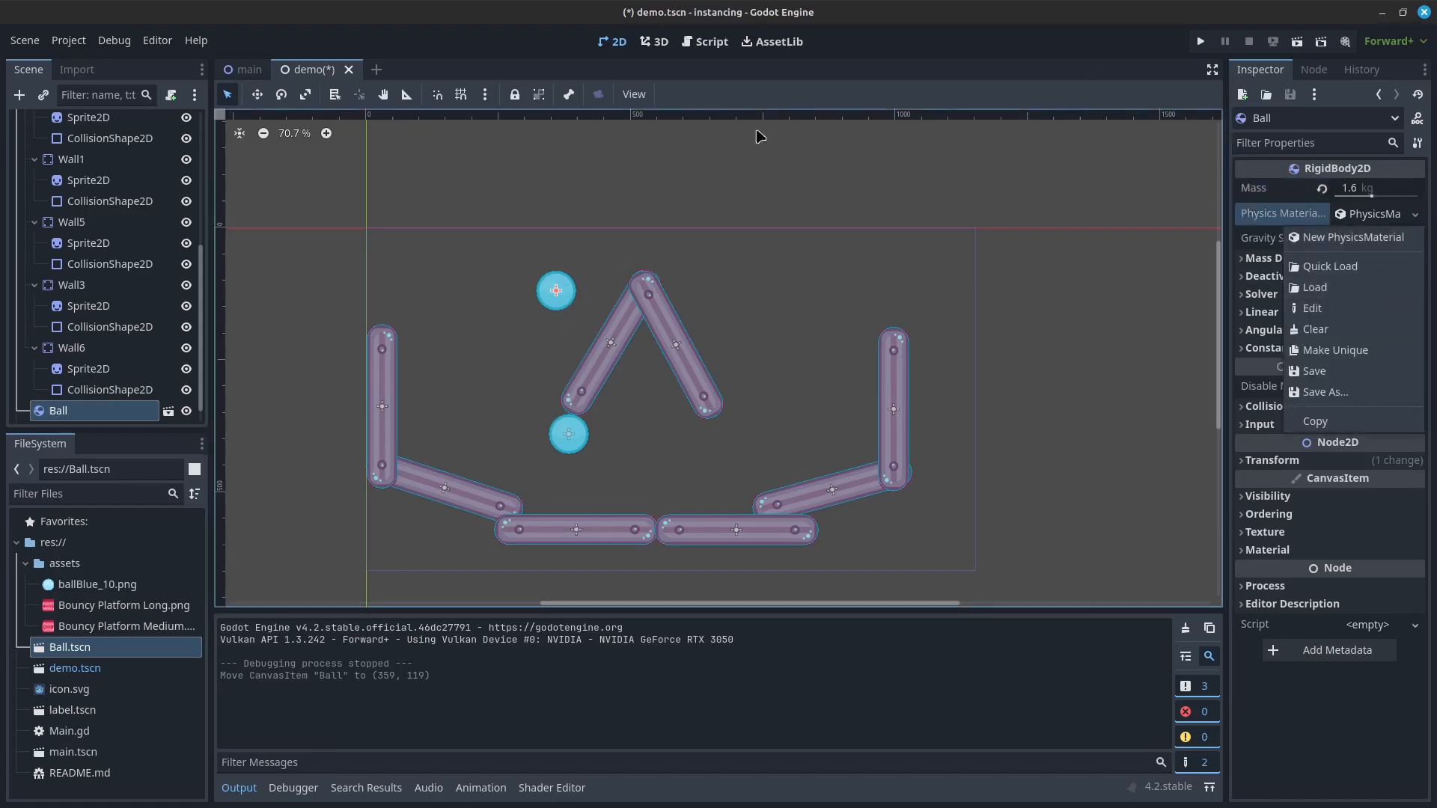
left_click(83, 669)
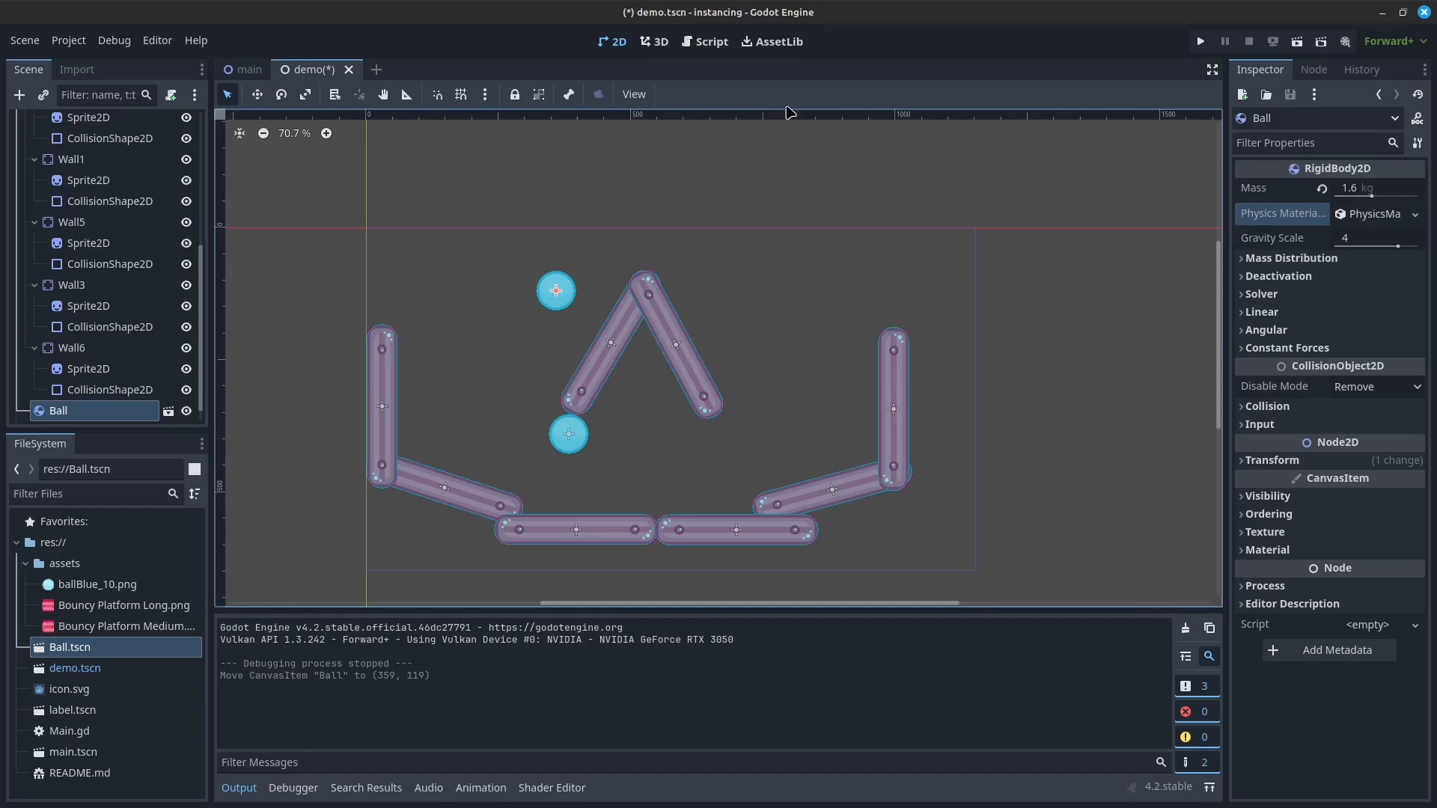
Step: Open the Ball.tscn scene and compare it with the demo scene, ending on the Ball scene
double_click(63, 648)
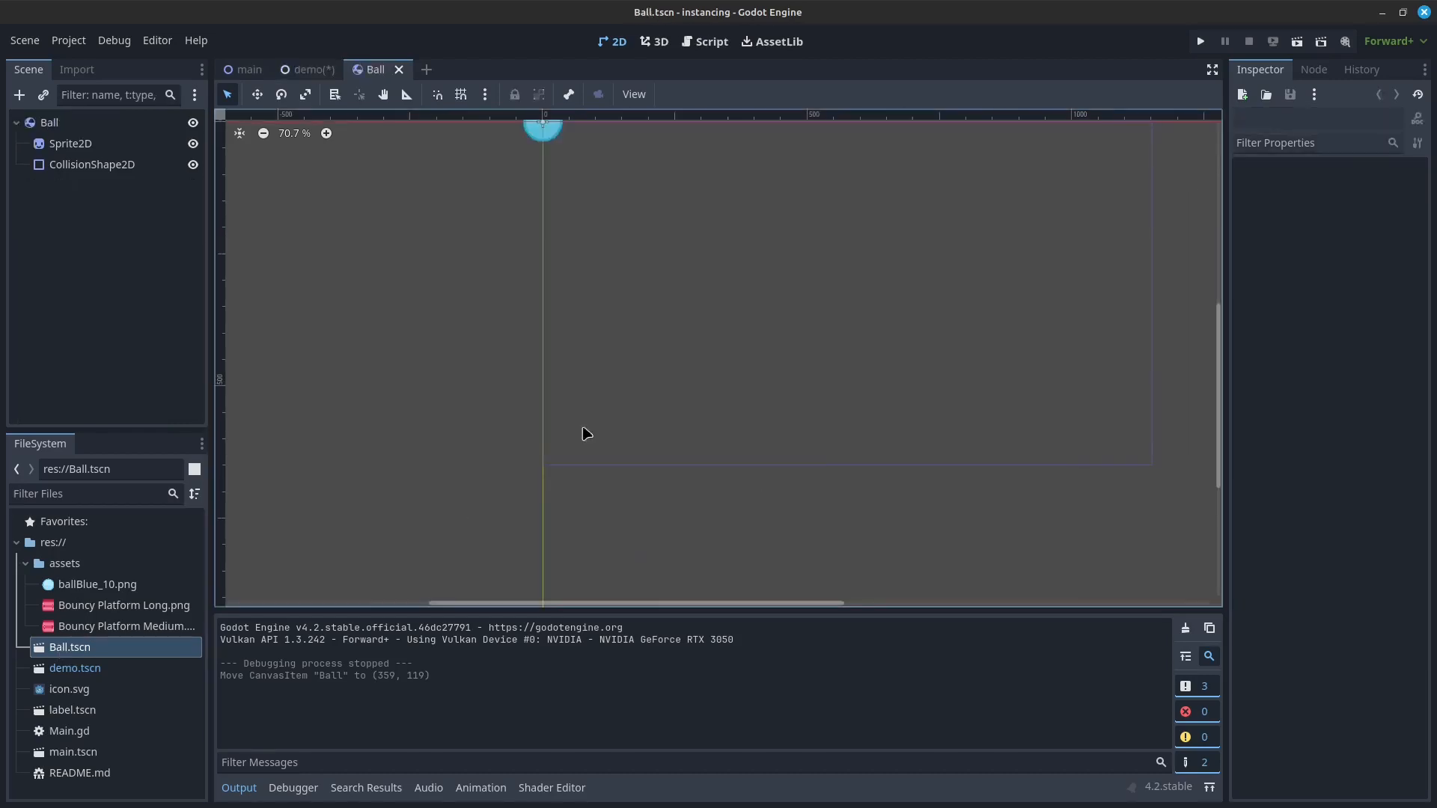
left_click(308, 69)
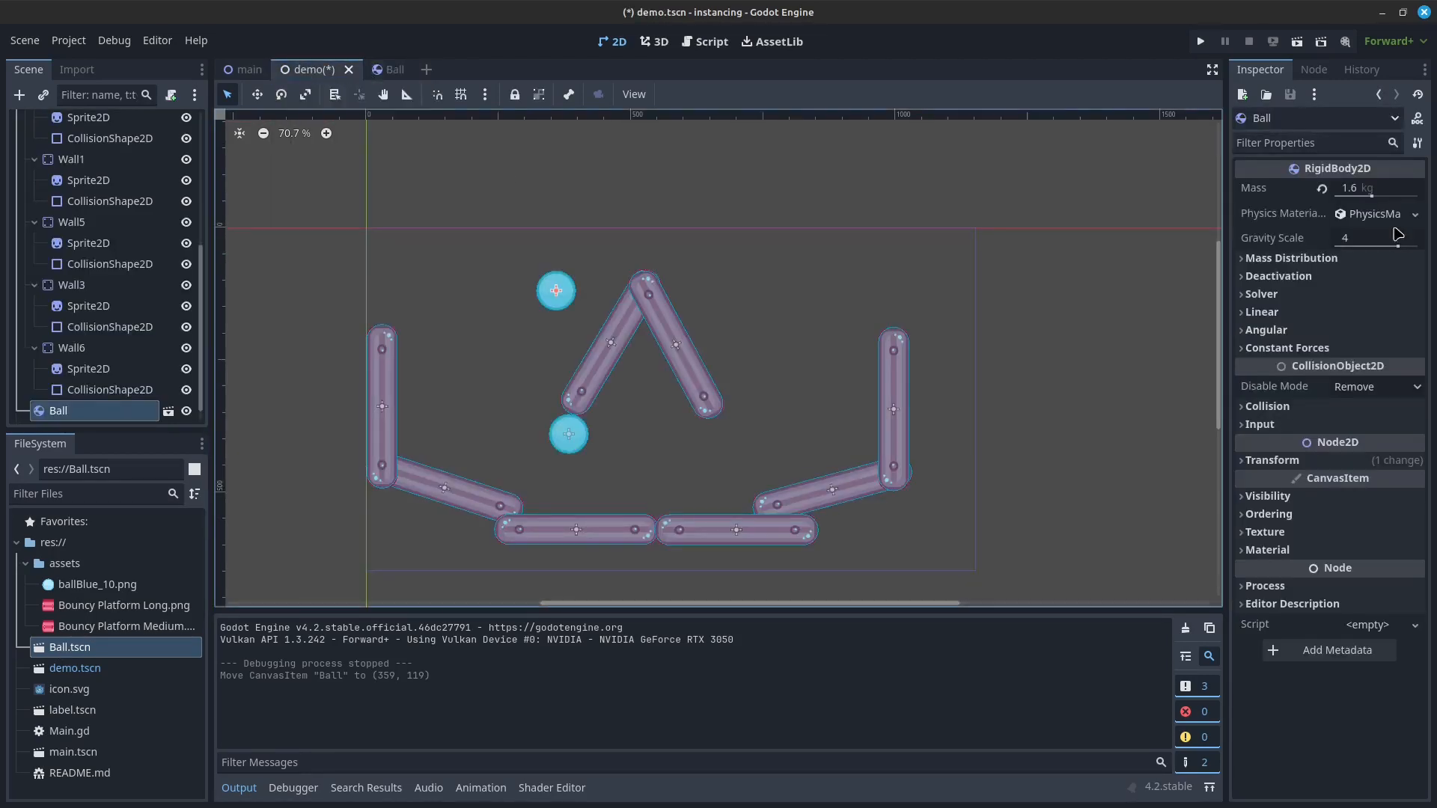
left_click(380, 69)
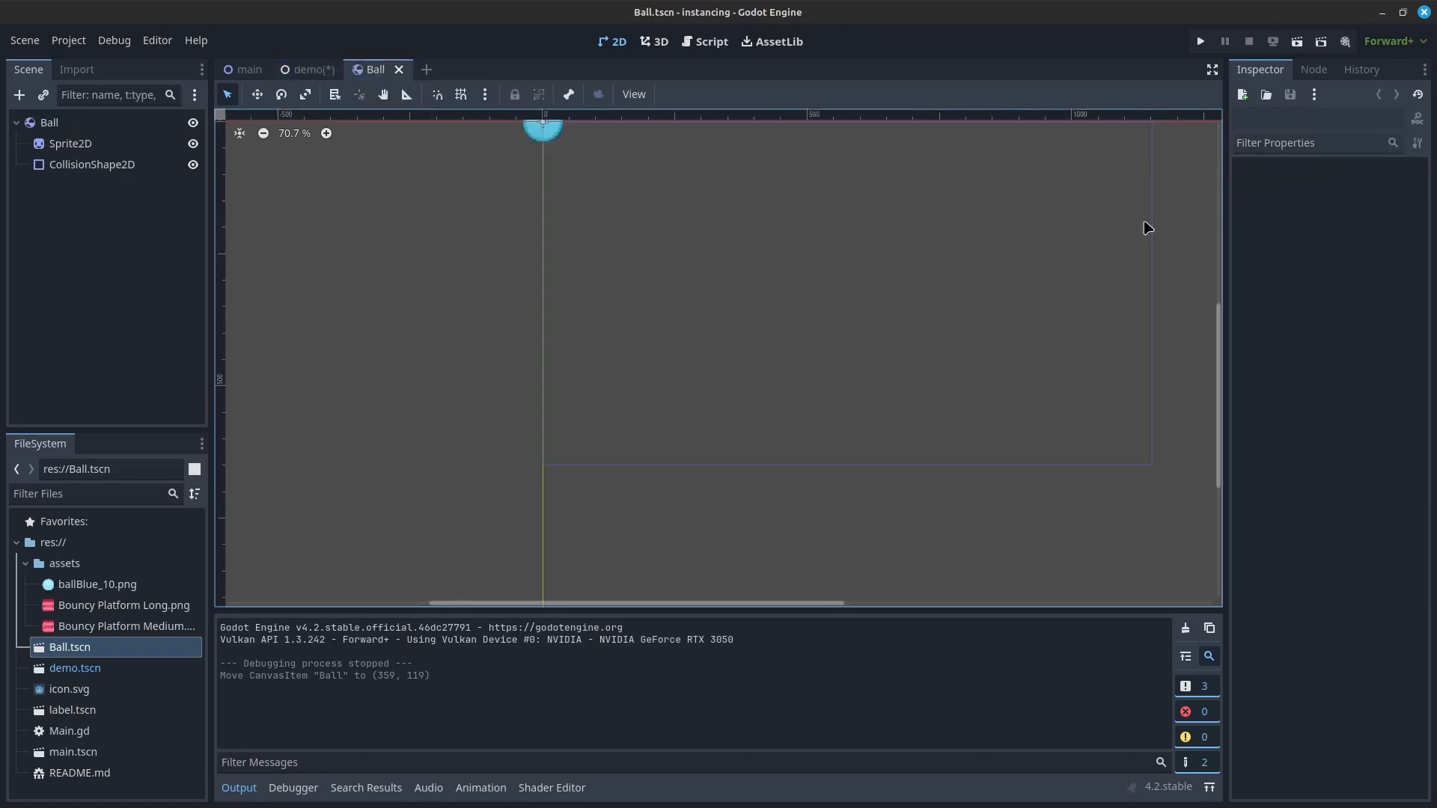
Step: Select the root Ball node in the Ball scene and set its physics material's bounce to 0.5
scroll(582, 355, "up", 2)
scroll(456, 258, "down", 3)
middle_click_drag(493, 262, 445, 443)
left_click(64, 125)
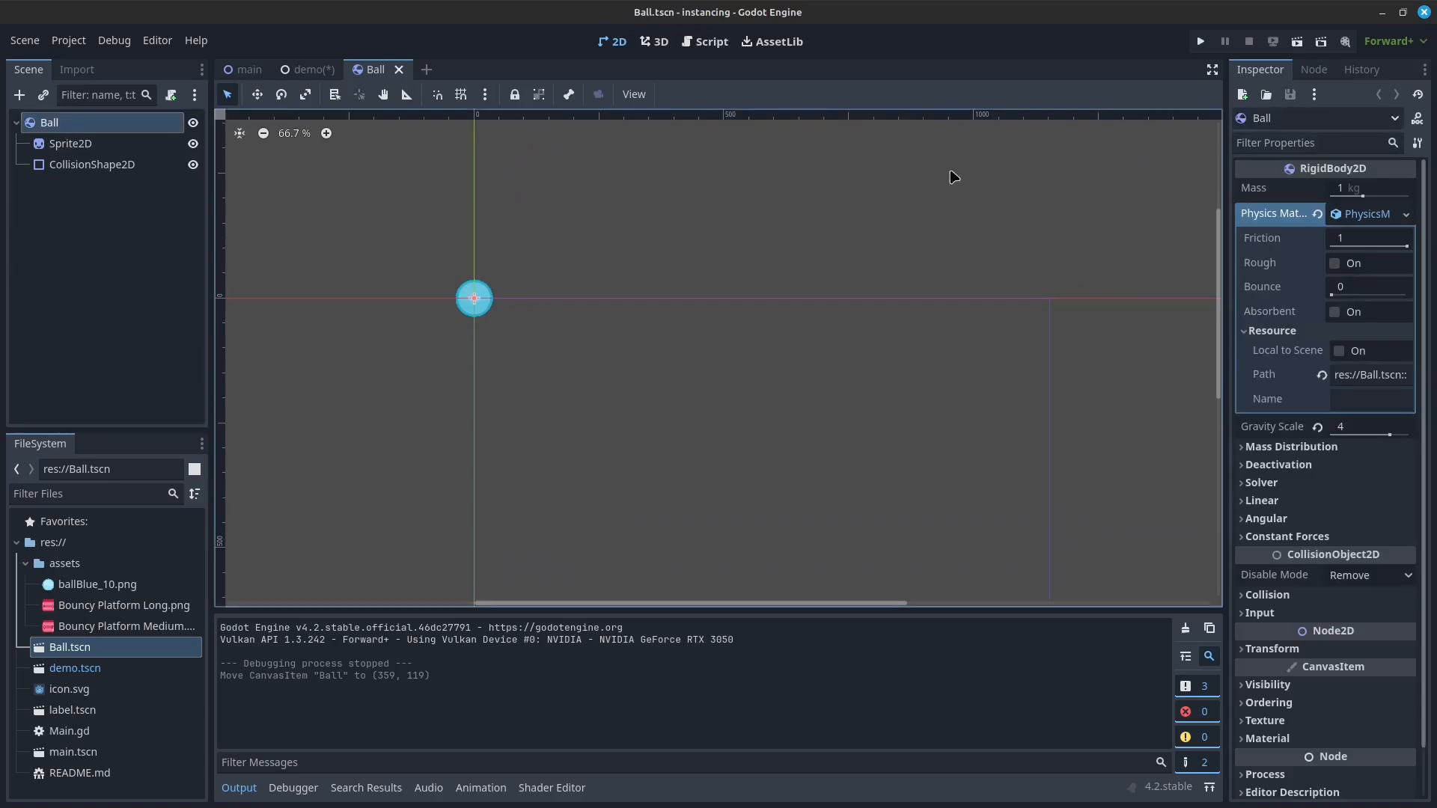
left_click(1372, 215)
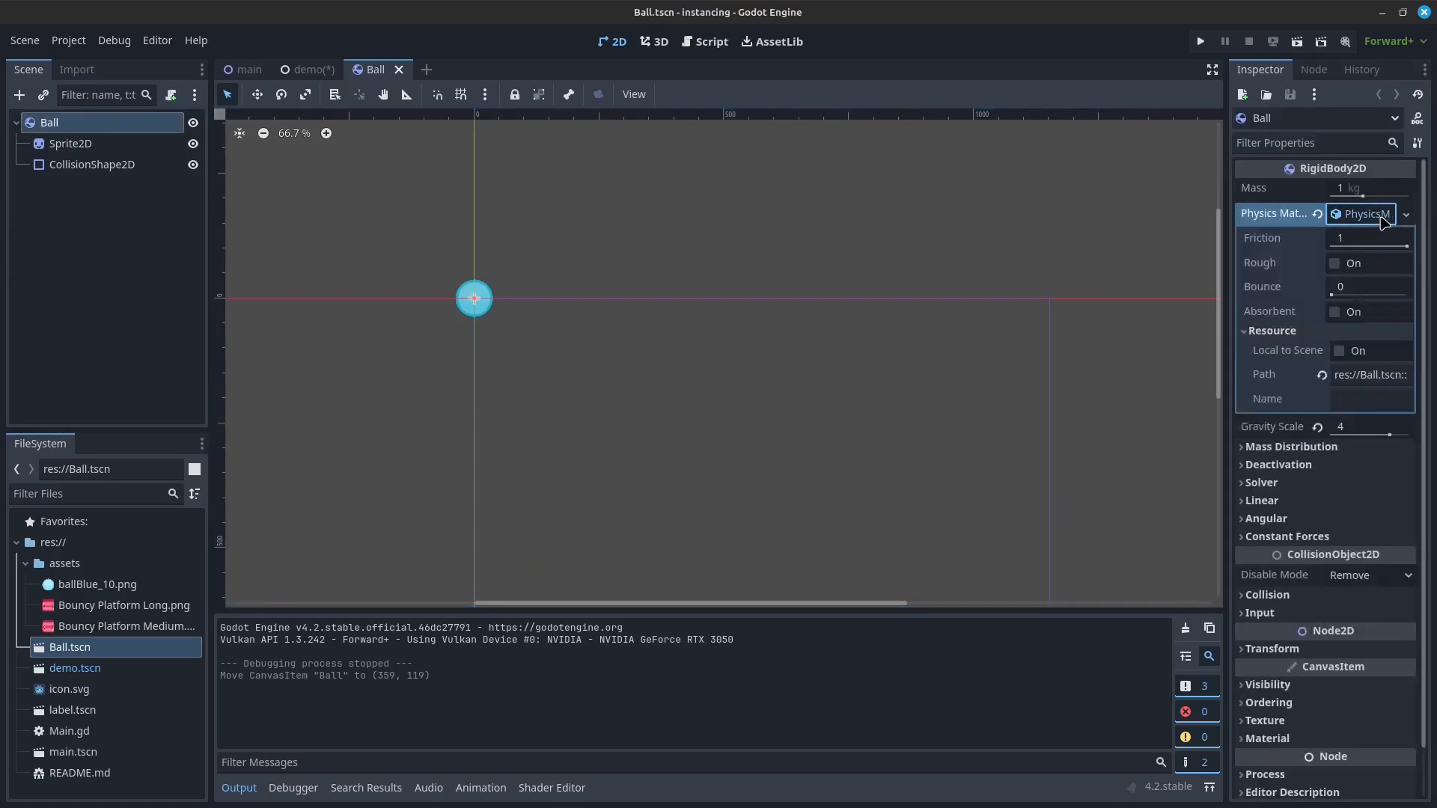
left_click(1330, 286)
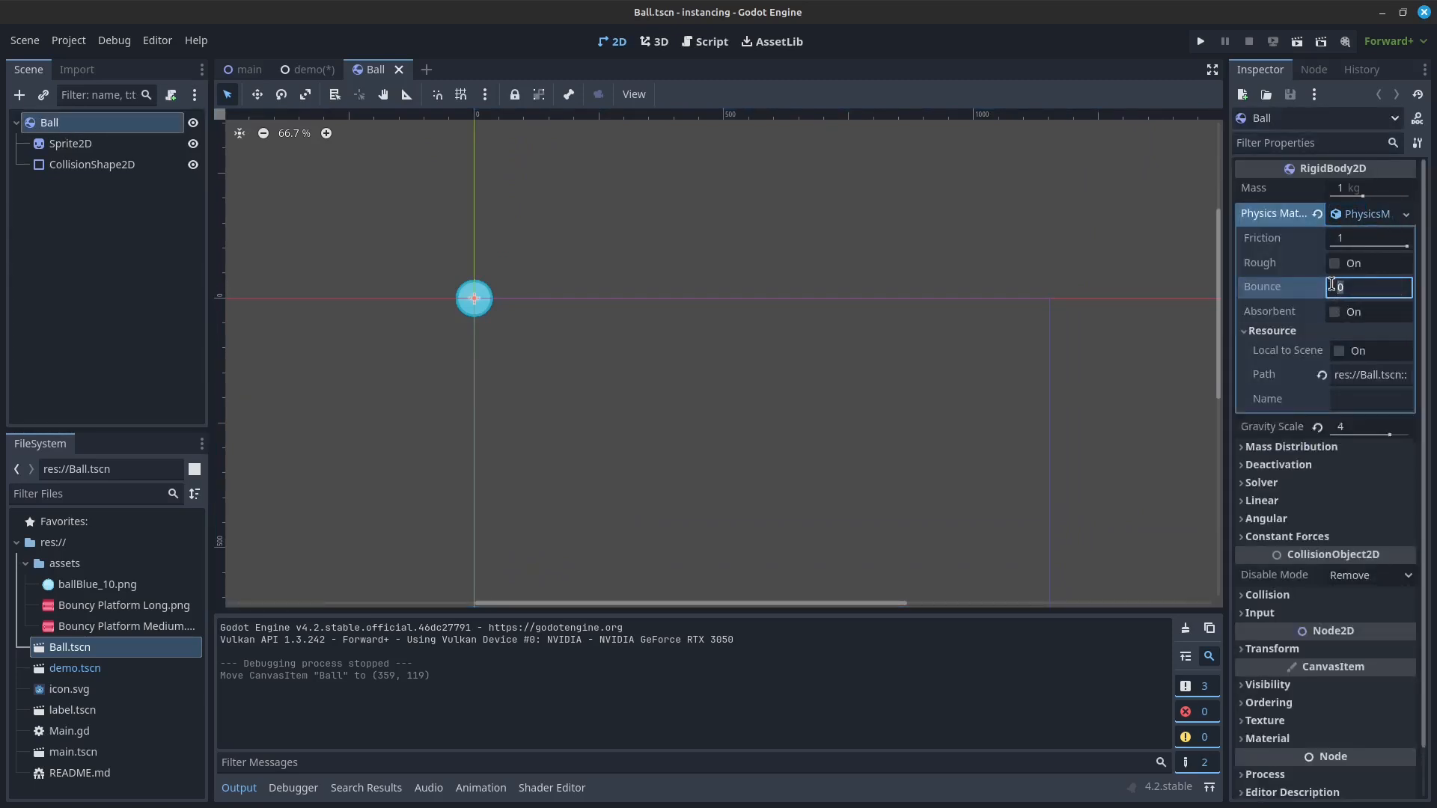
key("Return")
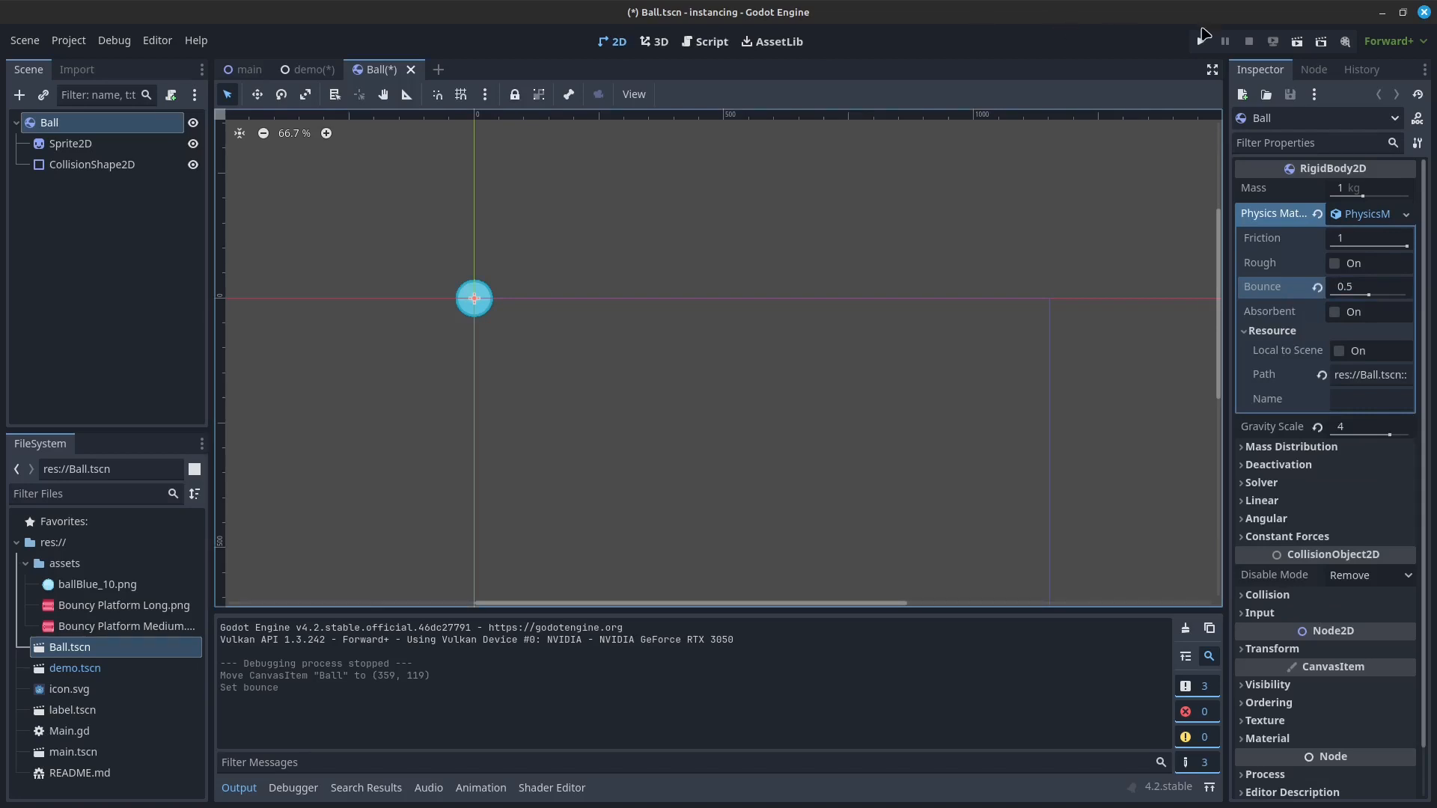
Step: Return to the demo scene, test-run the current scene, and close the game window
left_click(302, 69)
left_click(1296, 41)
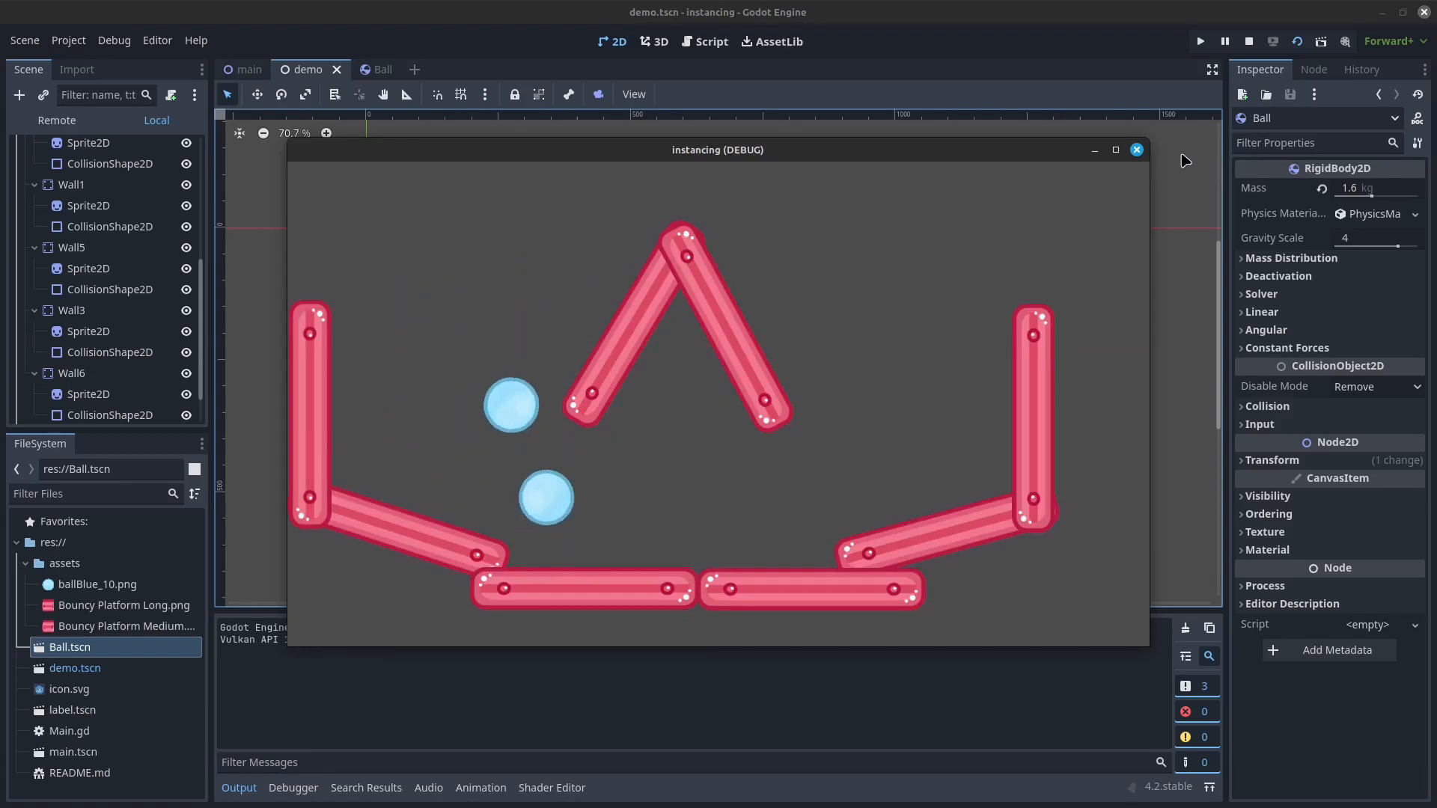
left_click(1136, 150)
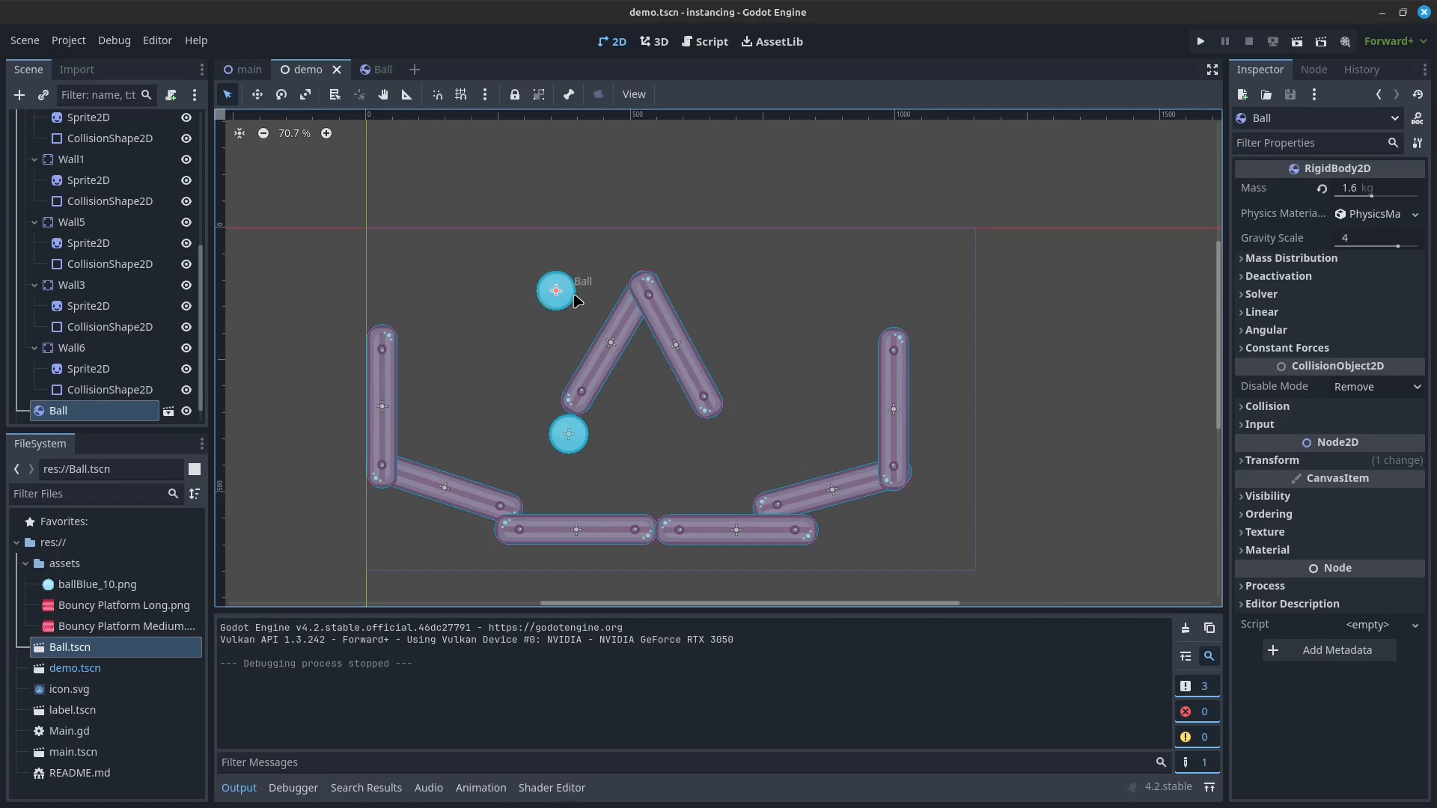
Step: Make the upper ball instance's physics material unique and show its properties
left_click(1415, 215)
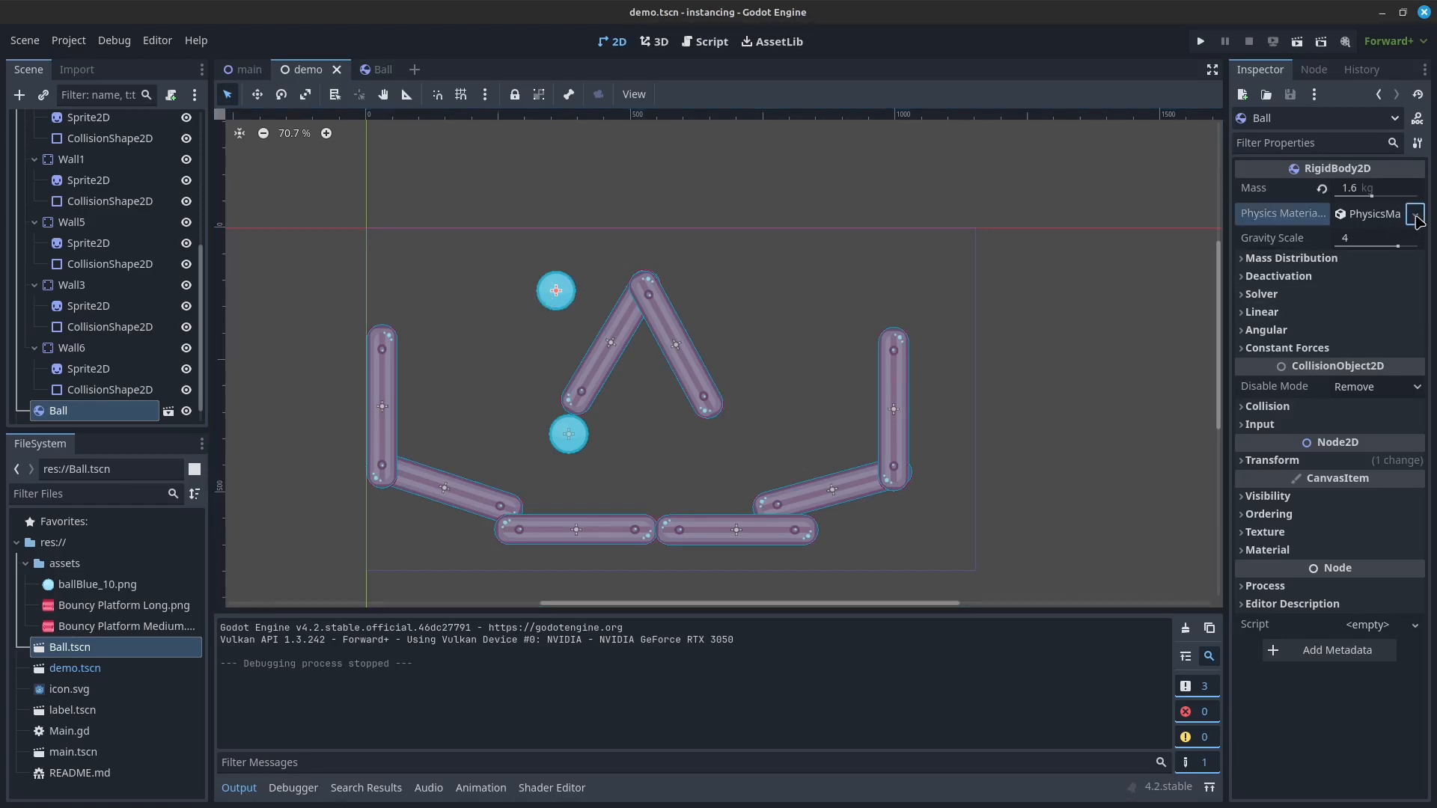
left_click(1375, 350)
left_click(1393, 215)
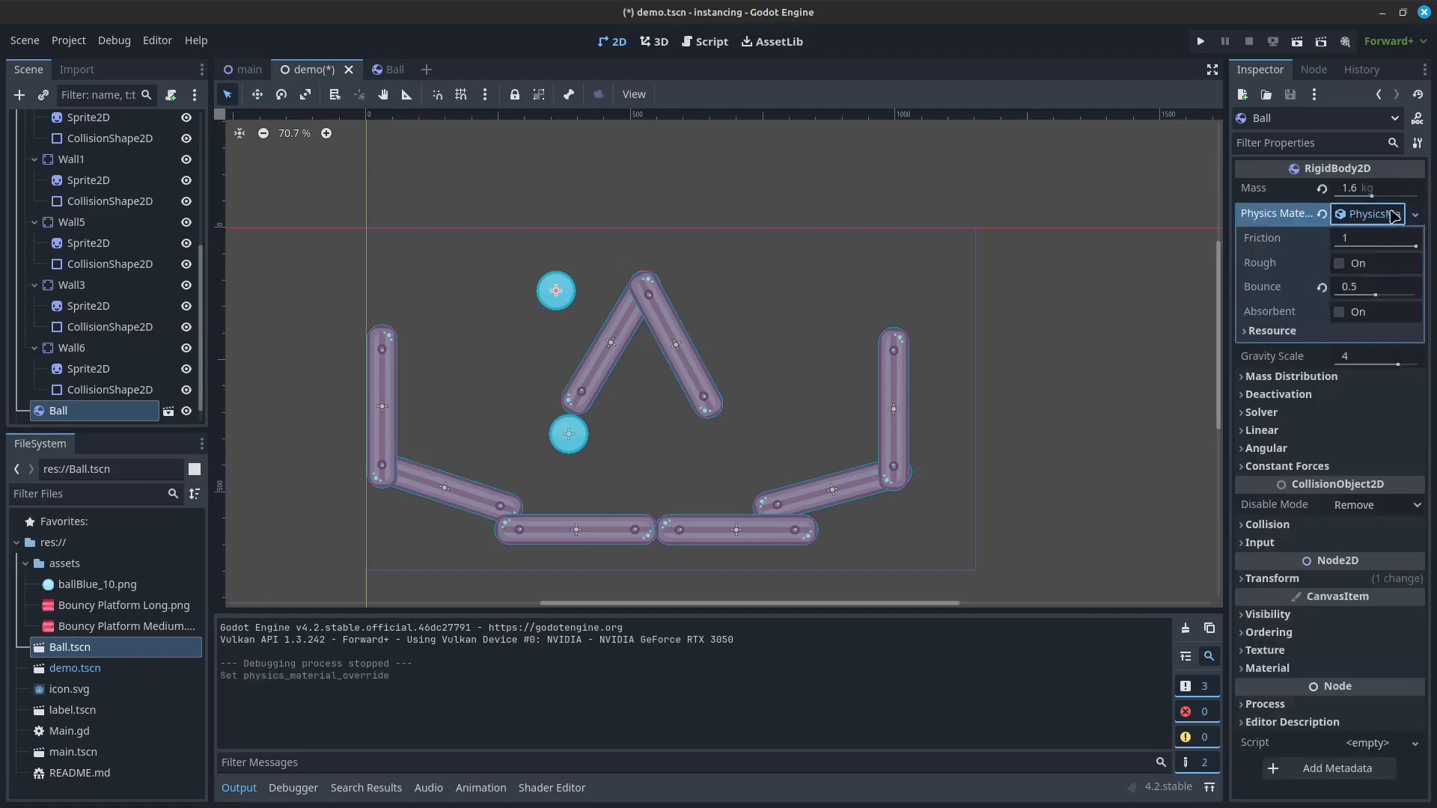
Step: Set the upper ball's gravity scale to 10, test-run the project, and close the game window
left_click(1353, 190)
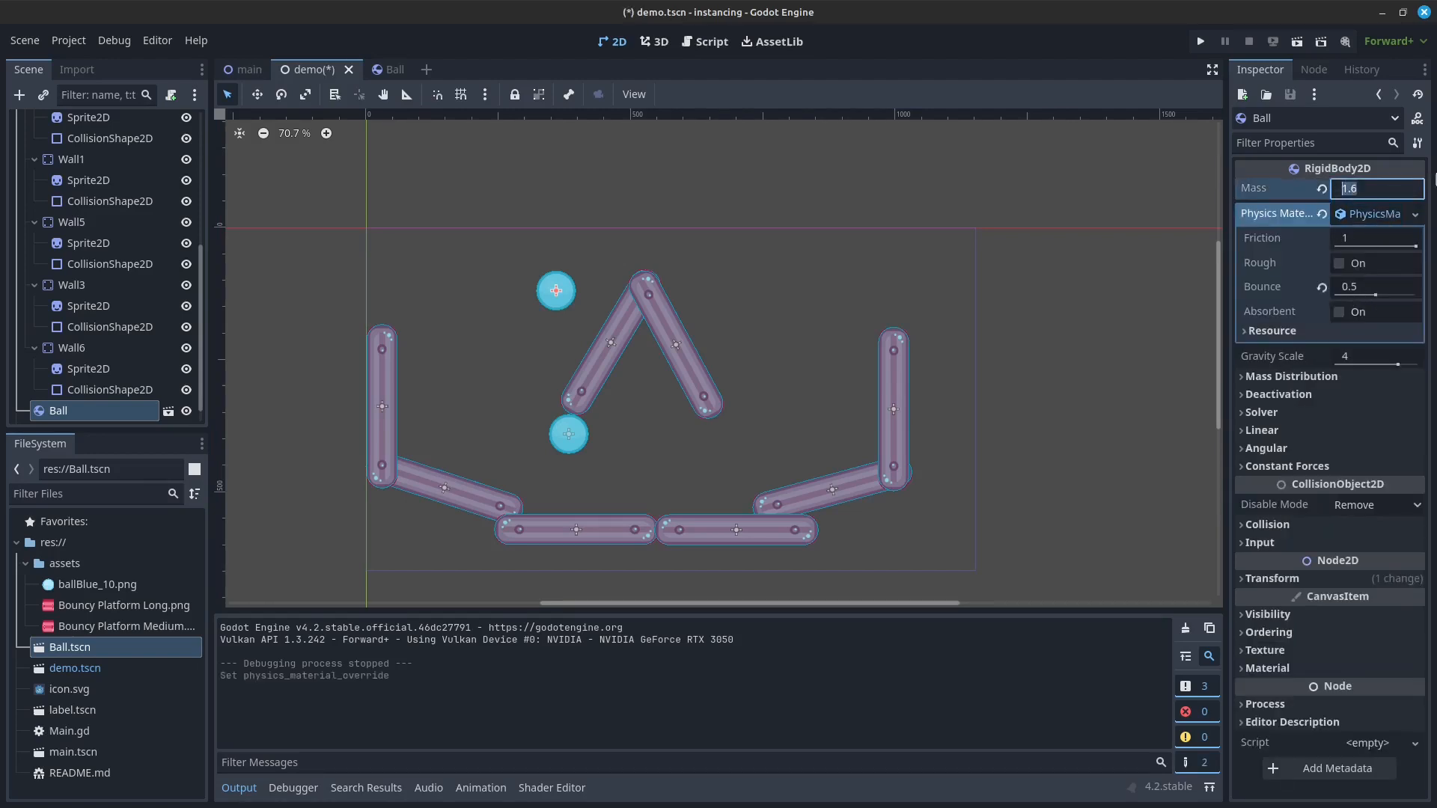
left_click(1341, 360)
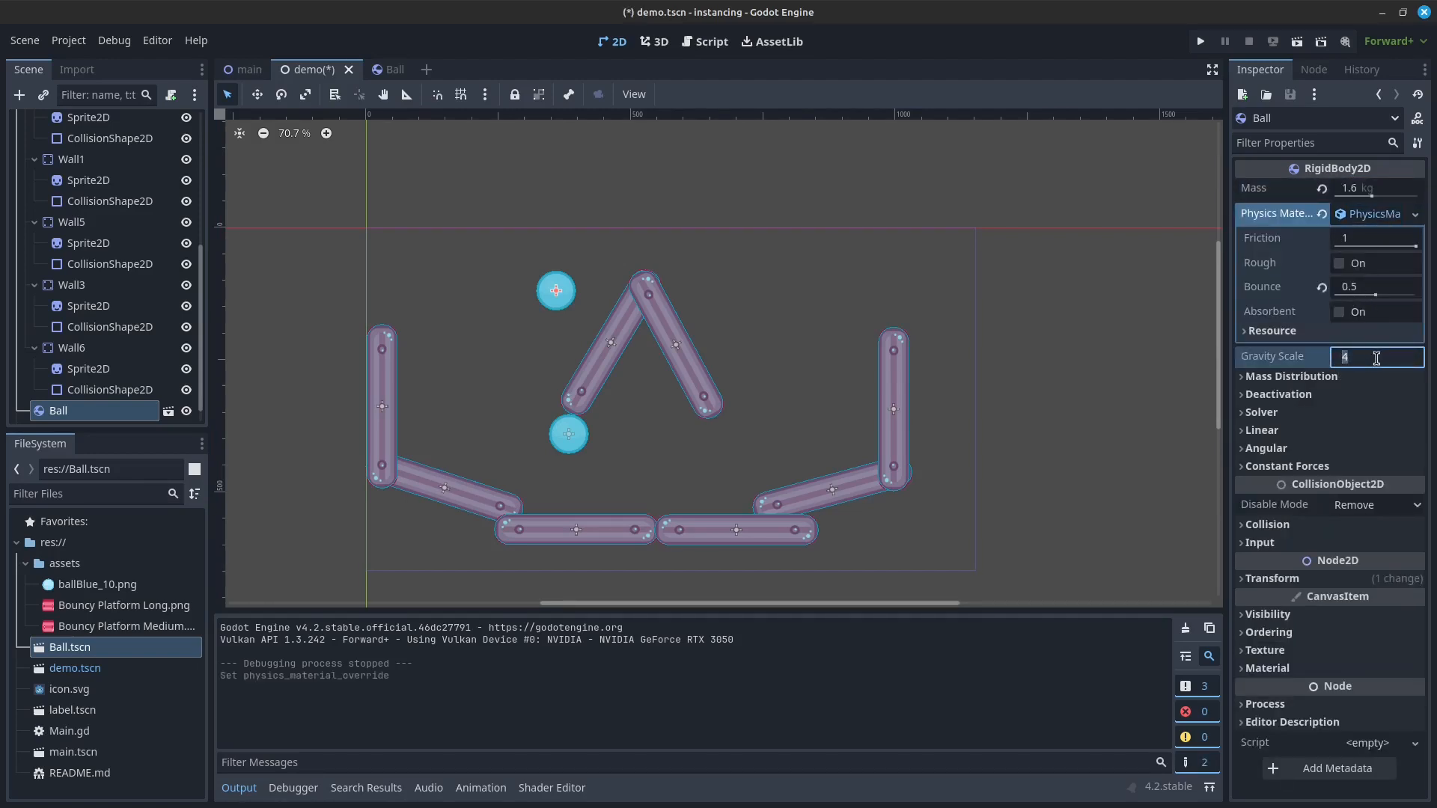
key("Return")
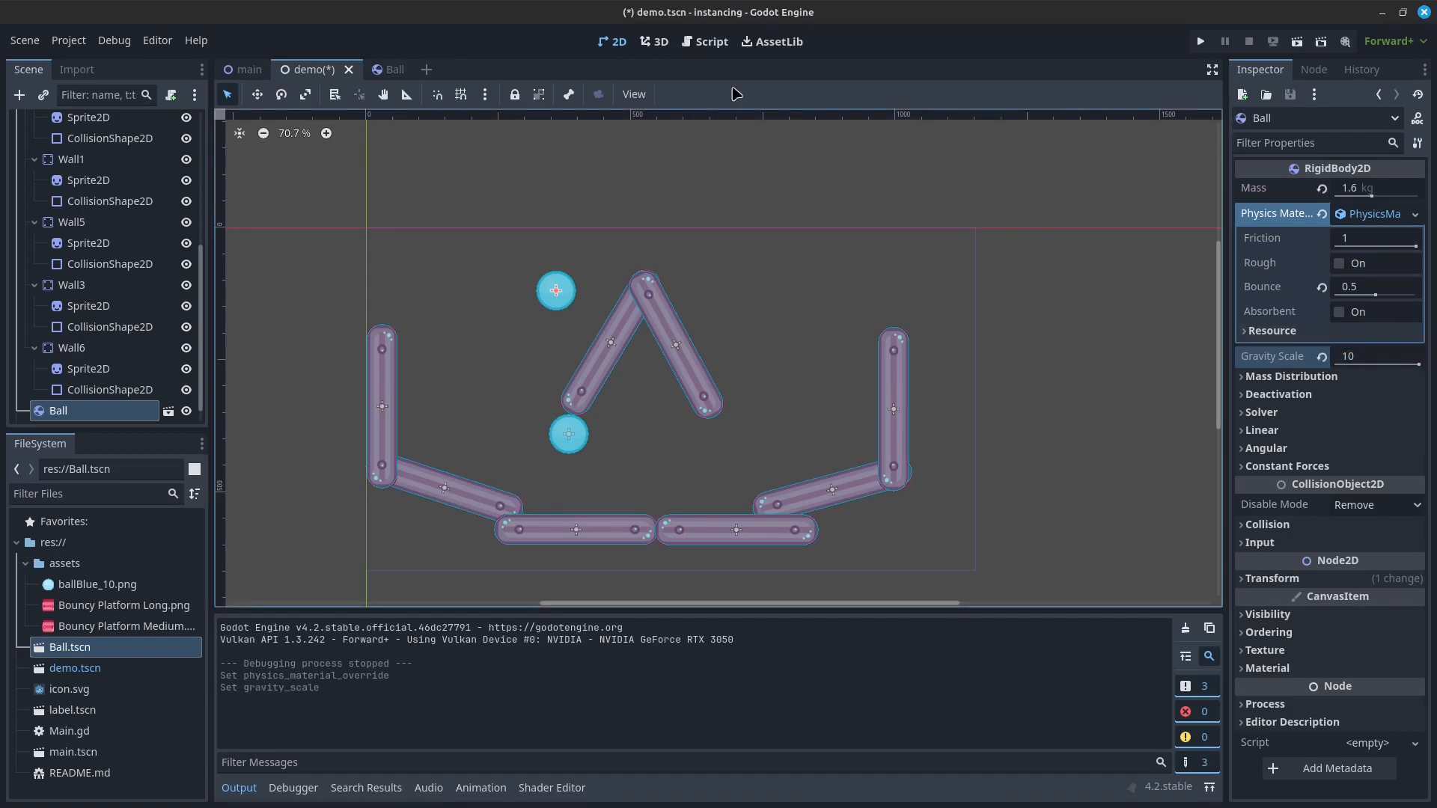
left_click(1200, 44)
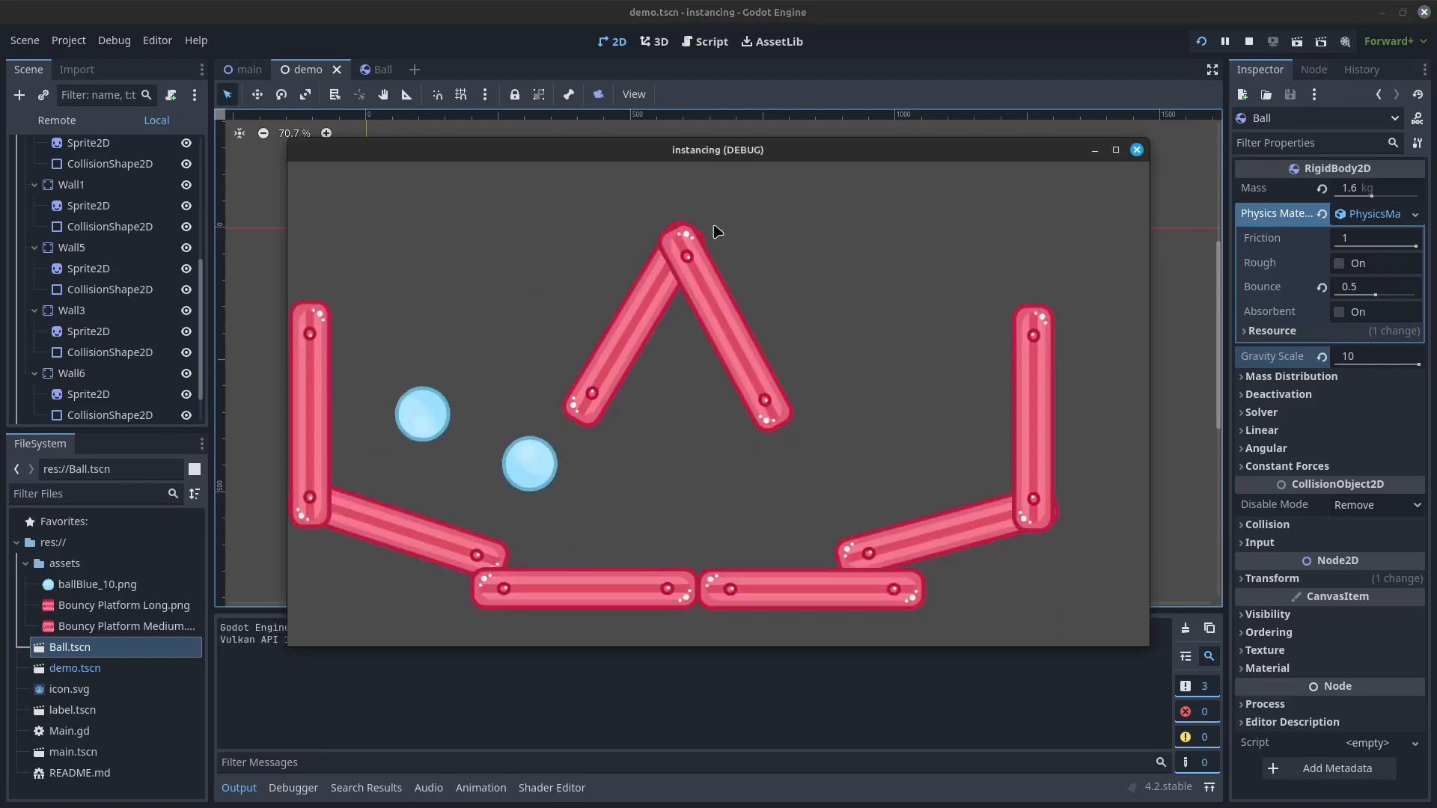
left_click(1136, 150)
Step: Set the upper ball's gravity scale to 4, test-run the demo scene, and close the game window
left_click(1339, 357)
type("4")
key("Return")
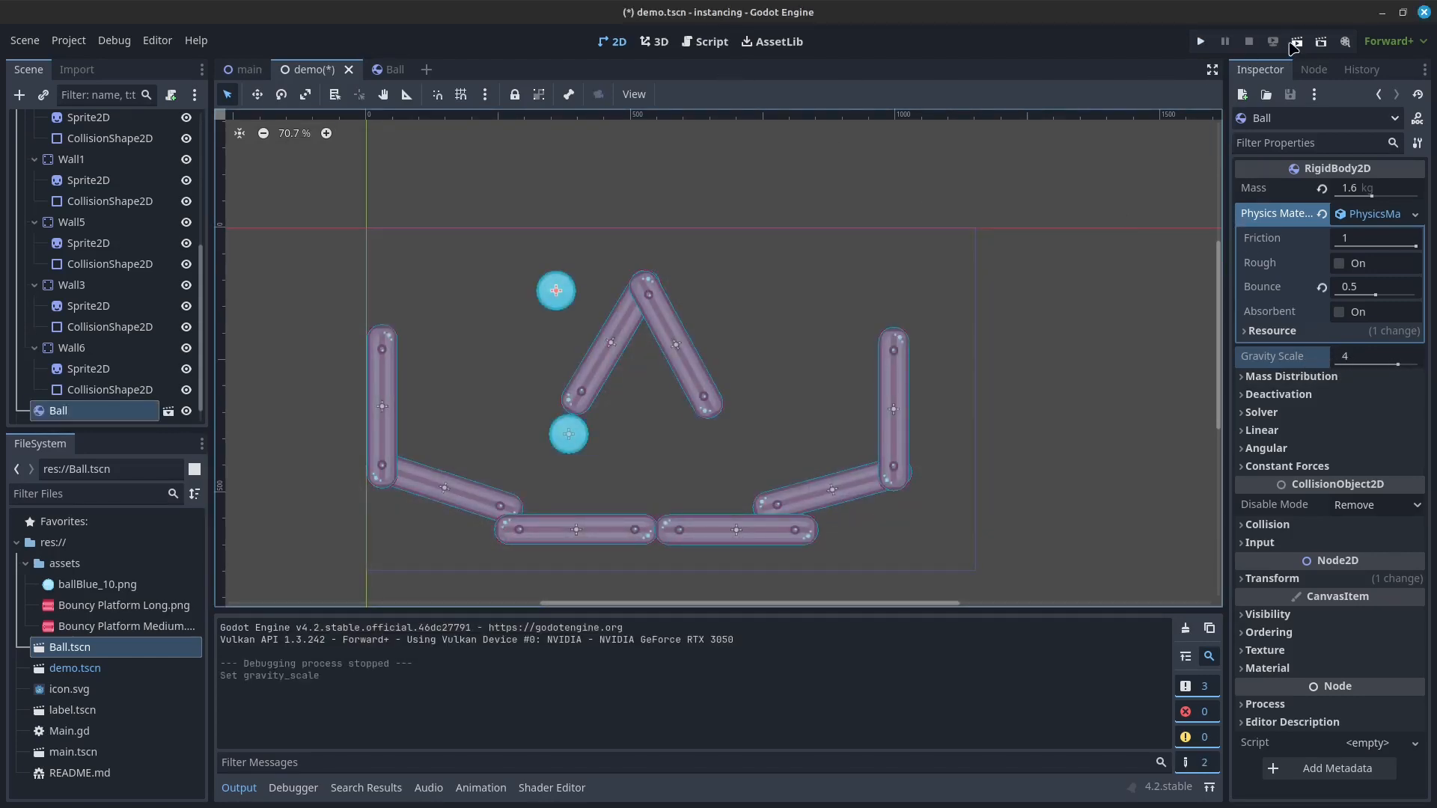
key("F6")
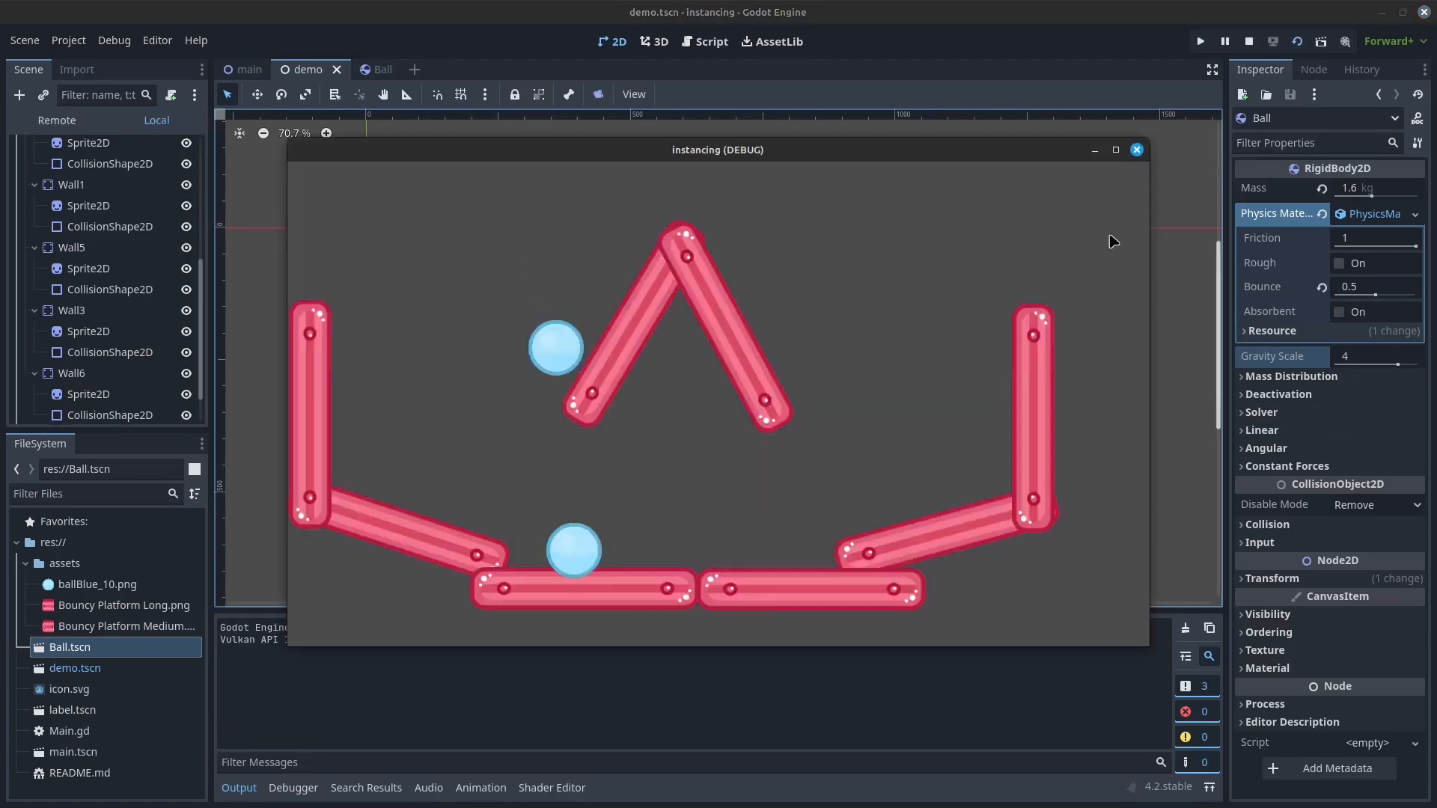
left_click(1135, 150)
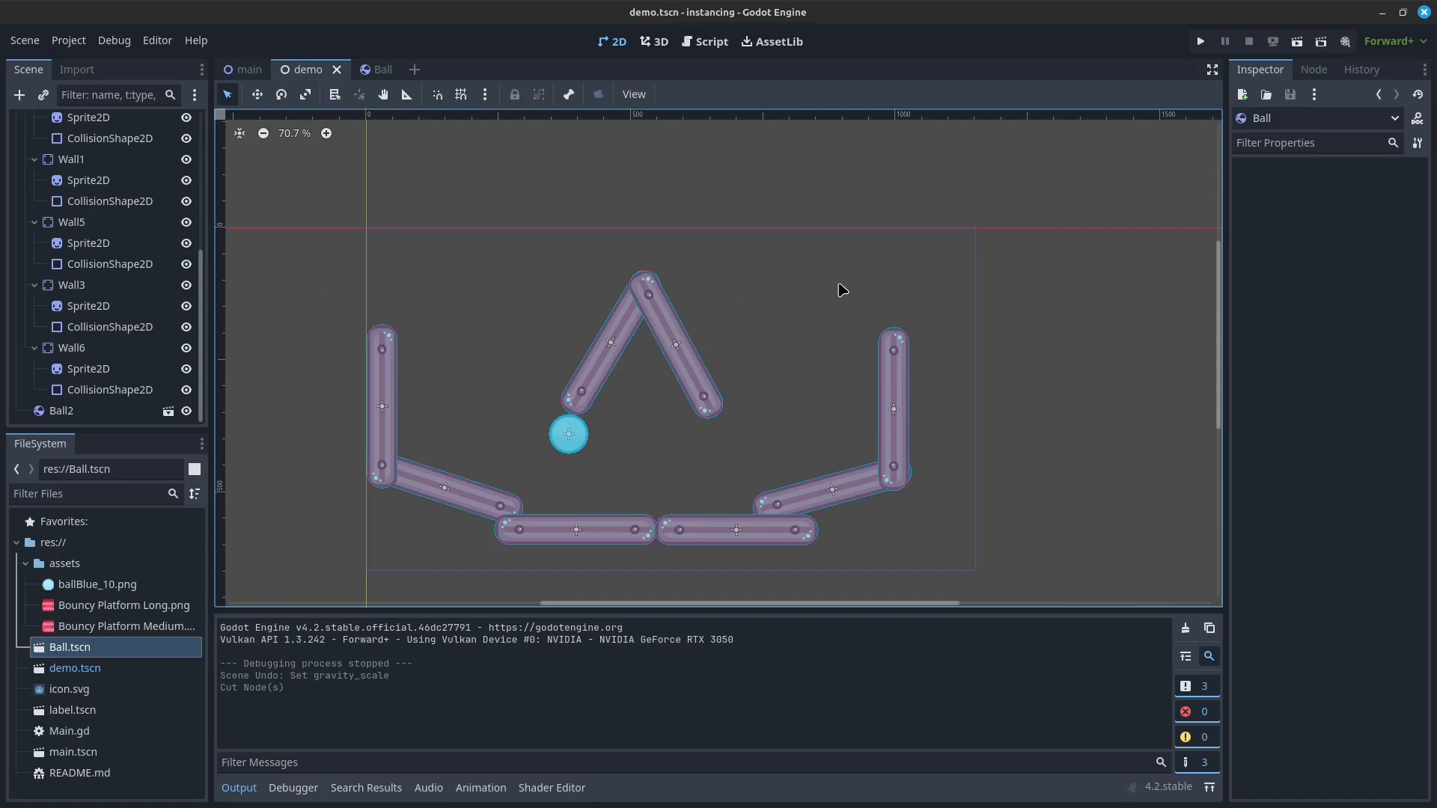
Step: Undo the cut of the upper ball and select that ball again
key("ctrl+z")
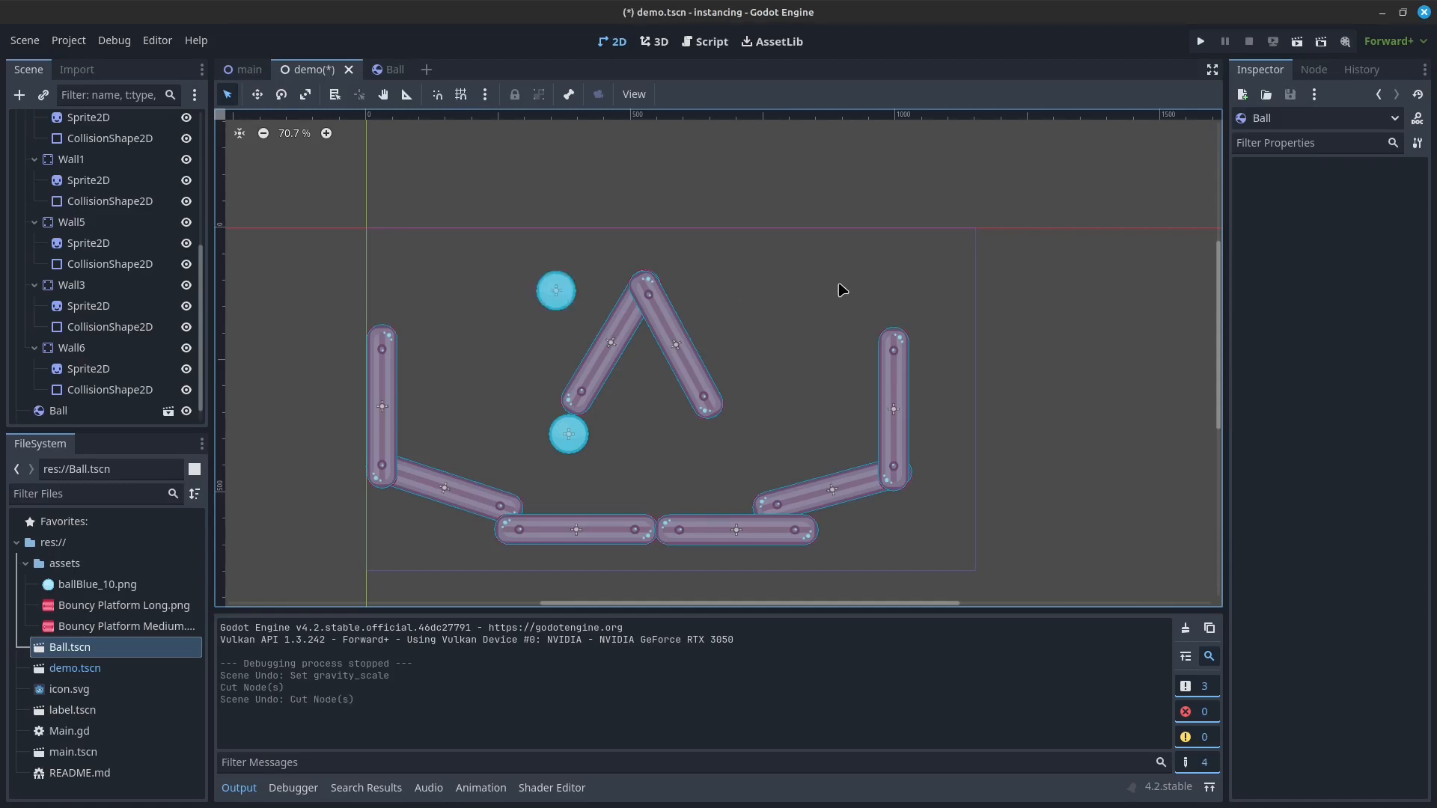
left_click(572, 290)
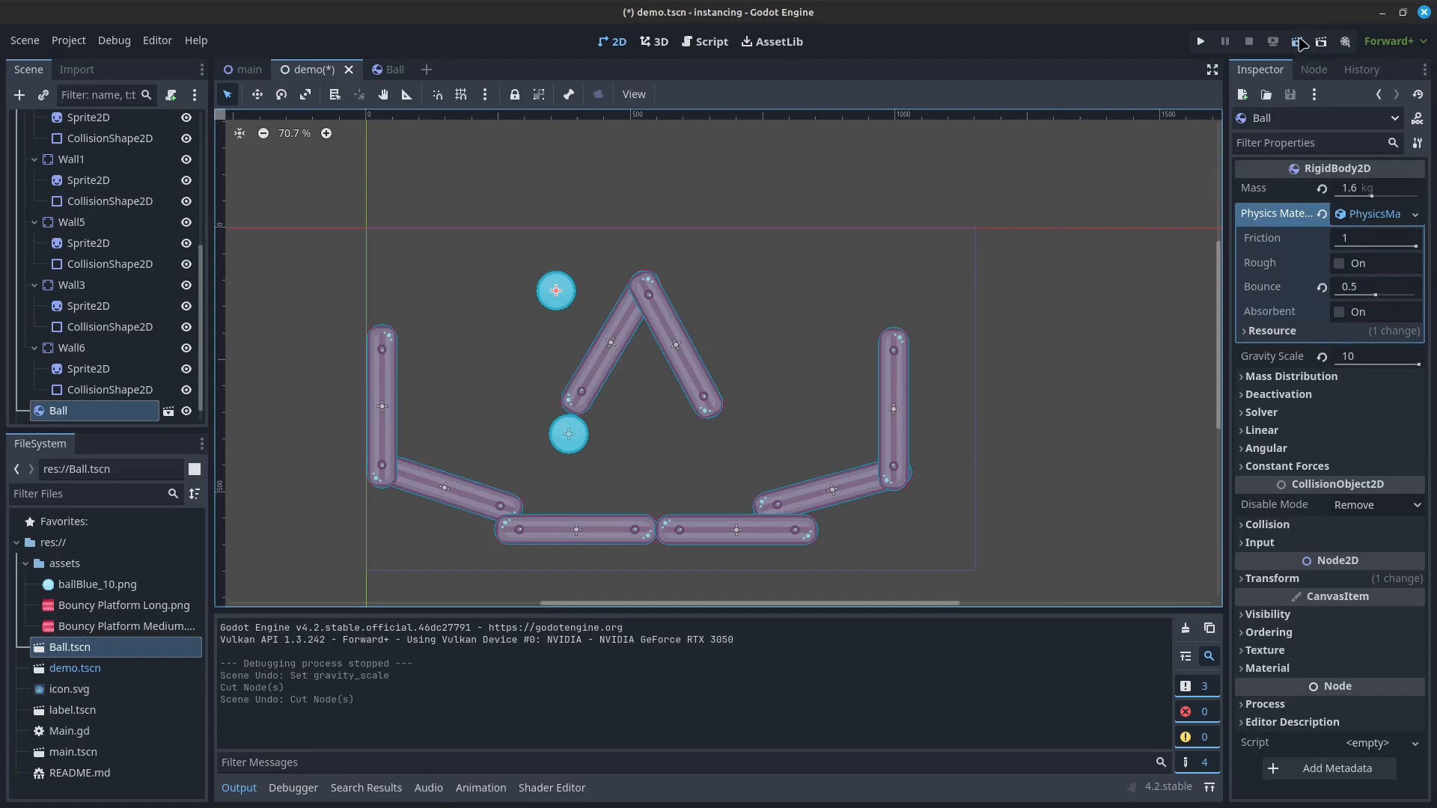
Step: Save the demo scene, test-run it with the restored ball, and close the game window
key("ctrl+s")
key("F6")
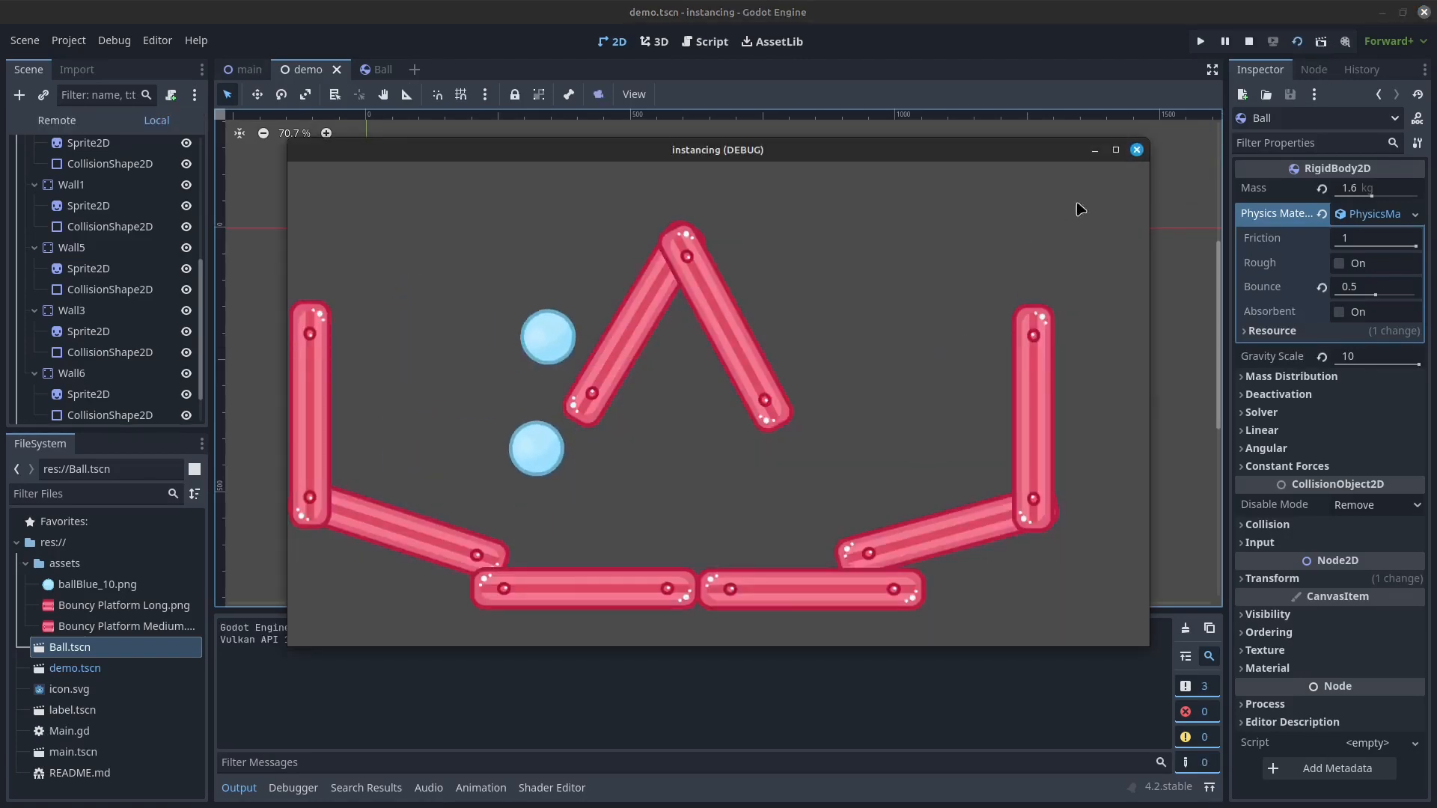
left_click(1136, 149)
Step: Add two more Ball.tscn instances to the demo scene, below and to the left of the upper ball
left_click_drag(69, 653, 462, 388)
left_click(1201, 42)
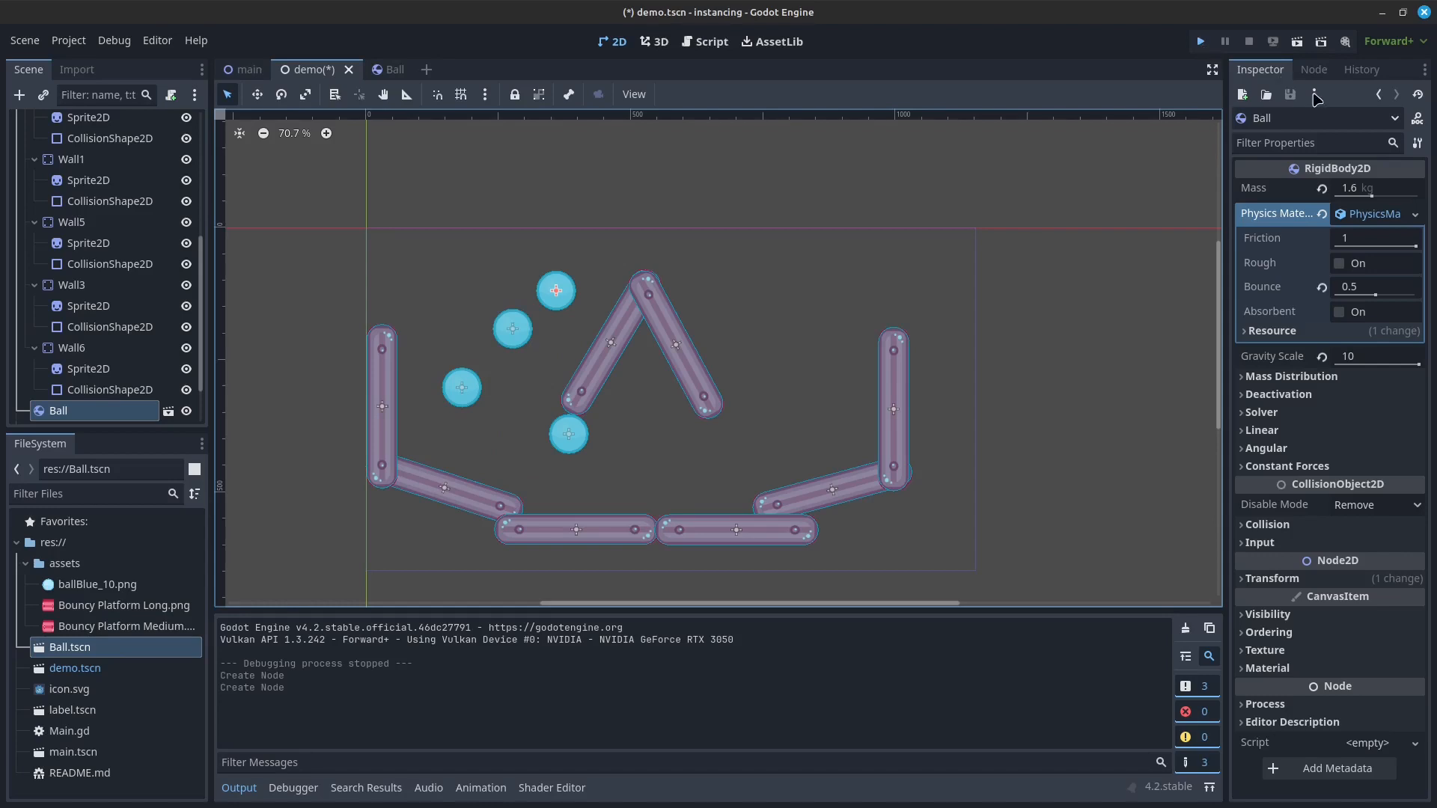